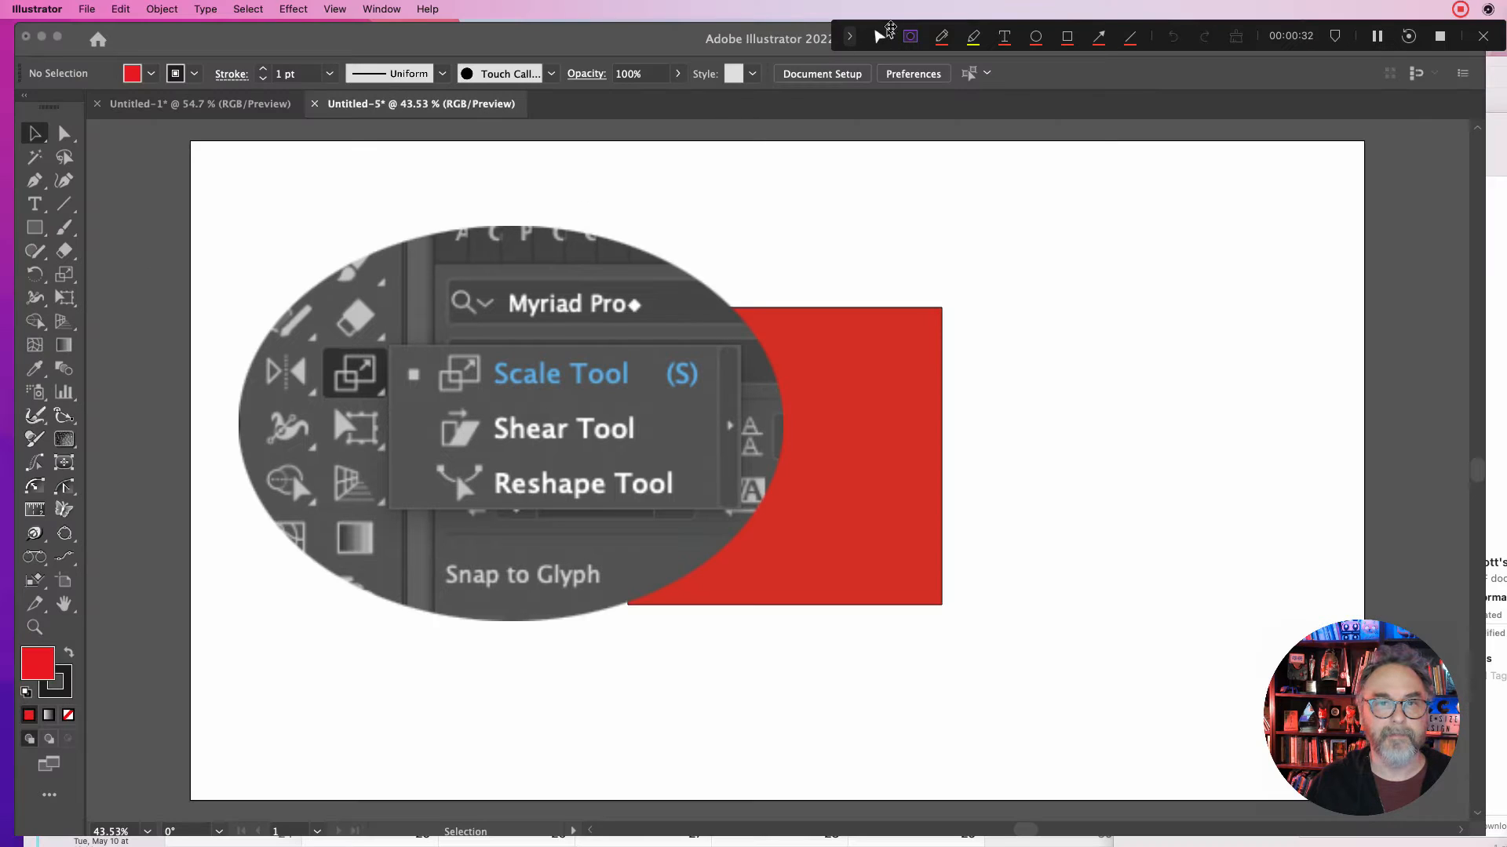
# - Shear the red rectangle horizontally with the Shear tool into a parallelogram leaning to the right
pyautogui.click(879, 36)
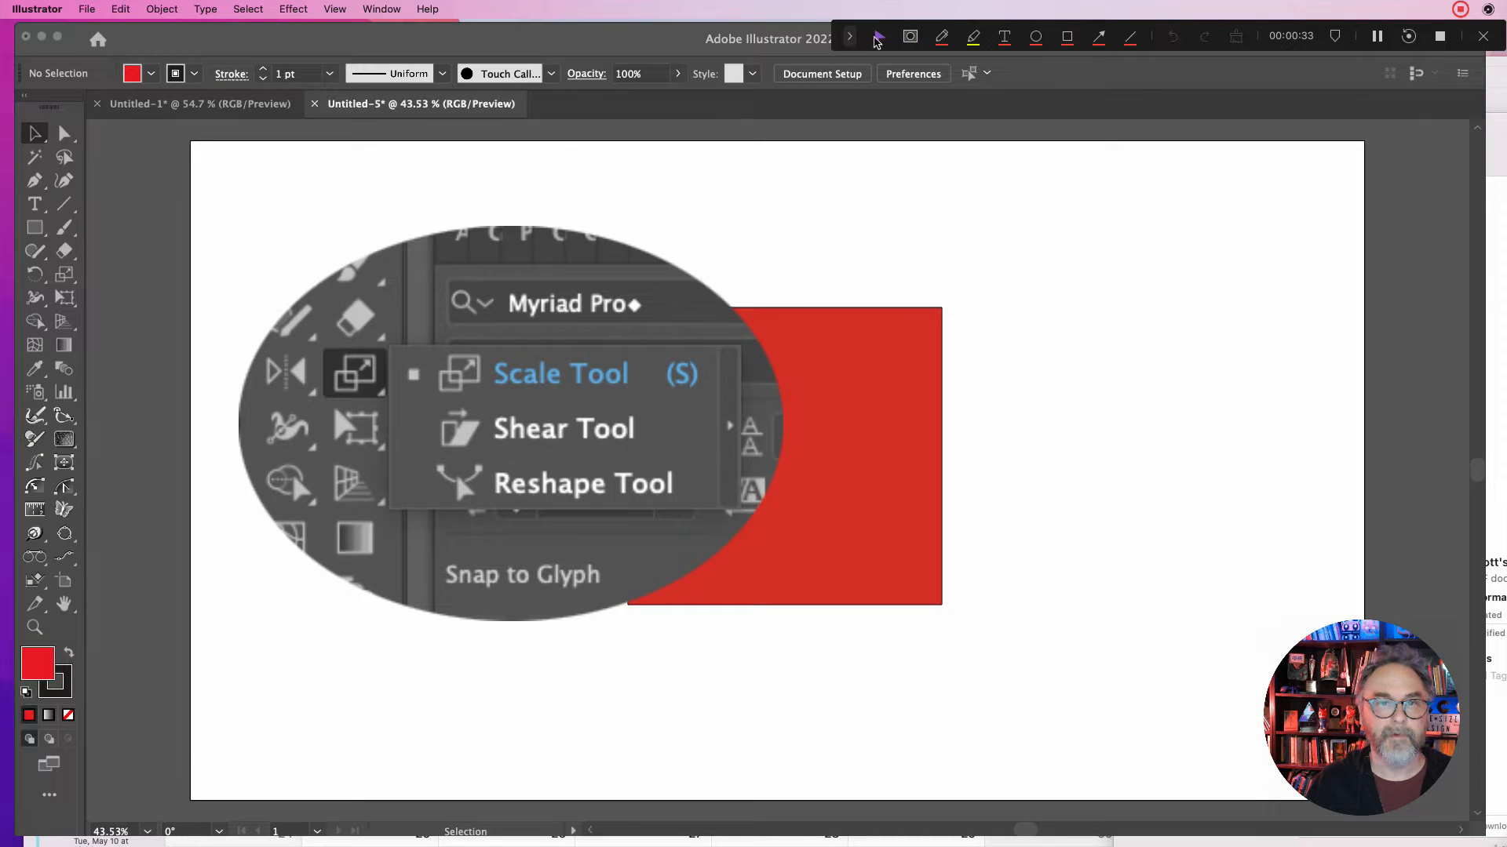
pyautogui.click(63, 275)
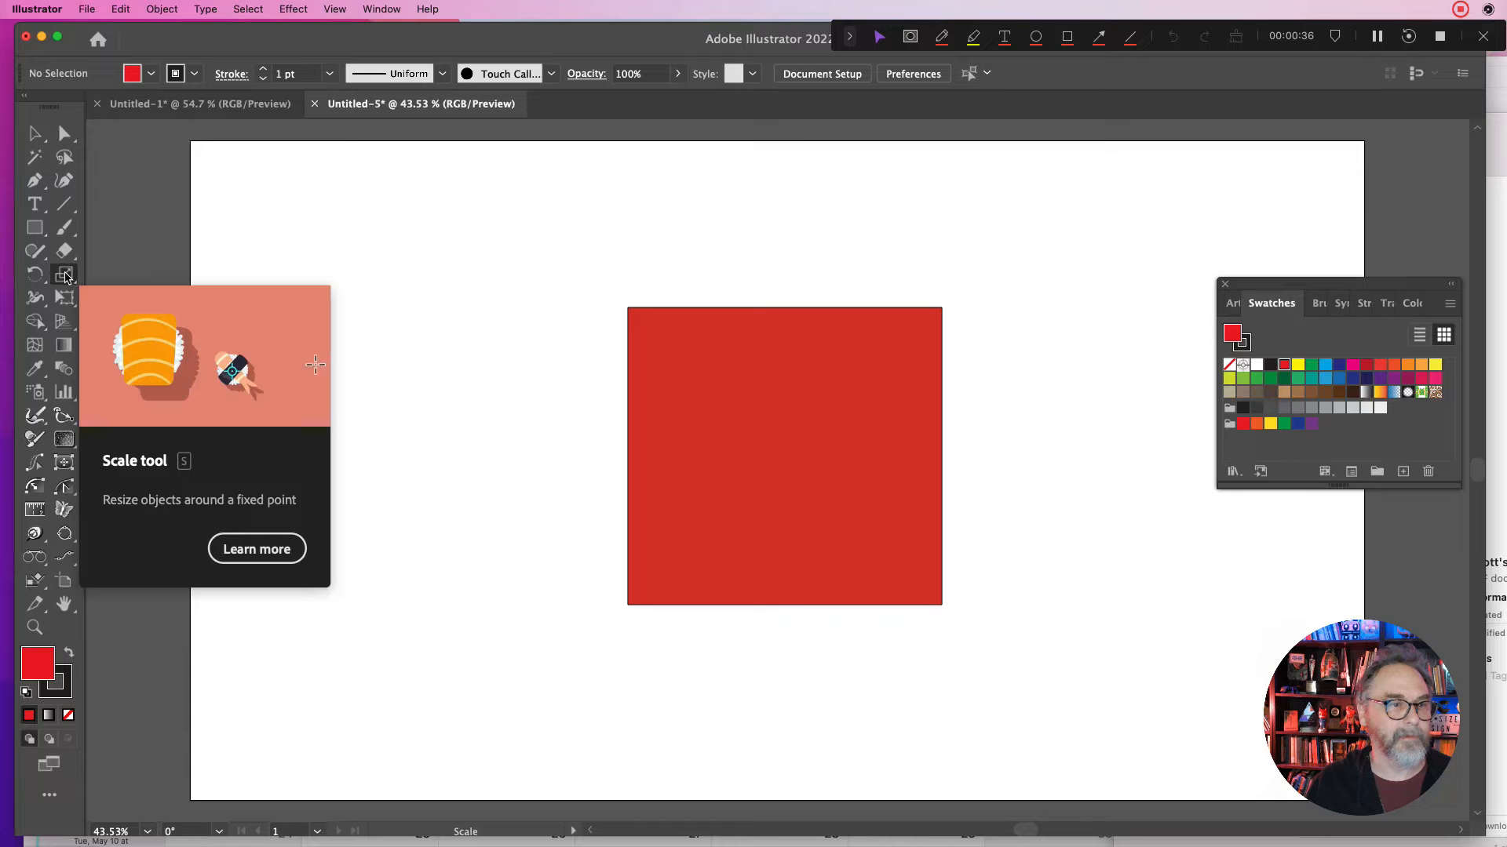
pyautogui.click(63, 274)
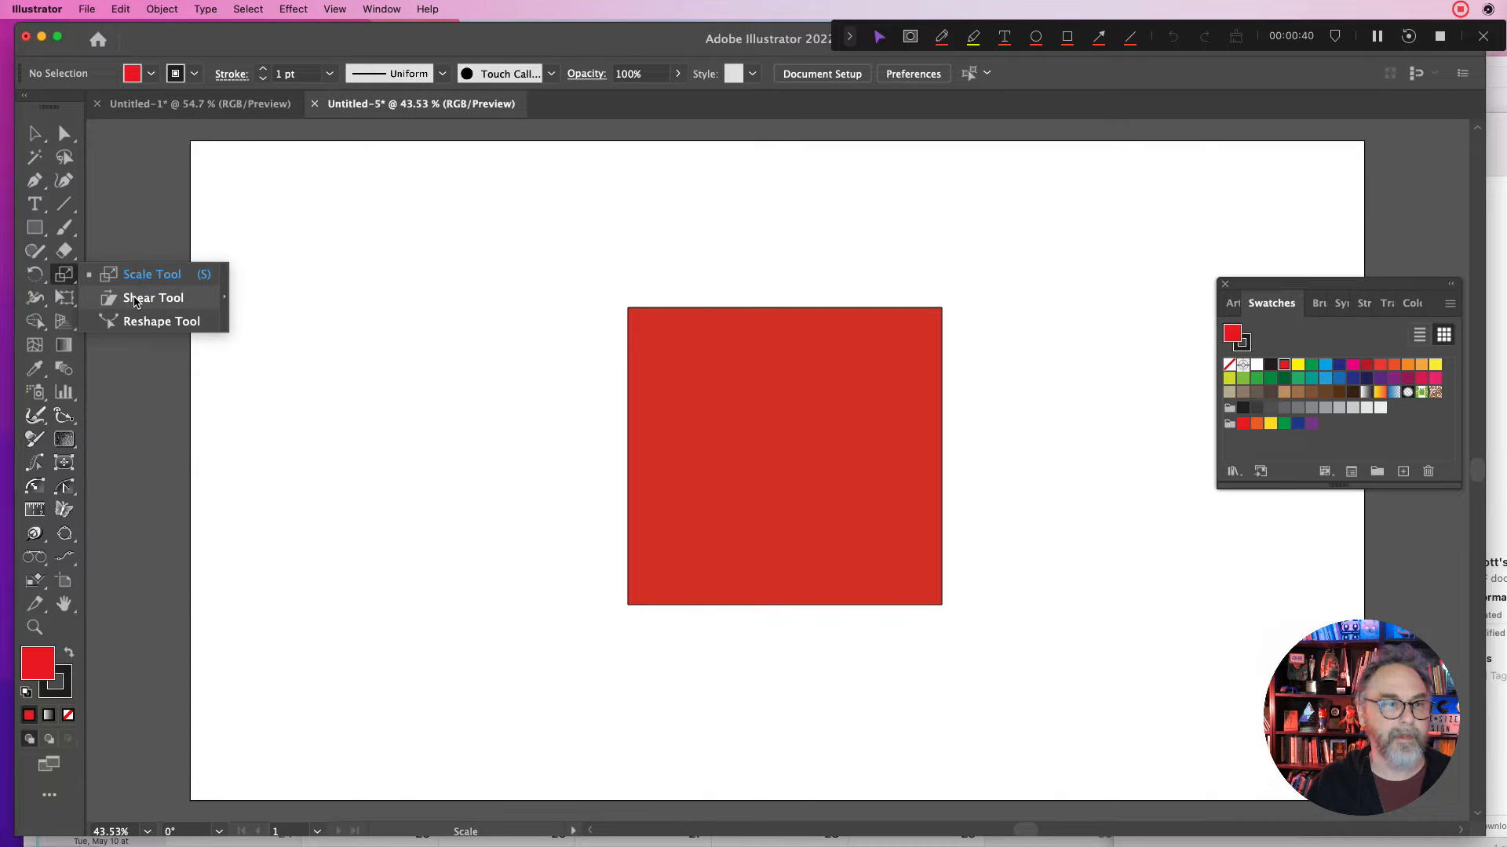
pyautogui.click(150, 298)
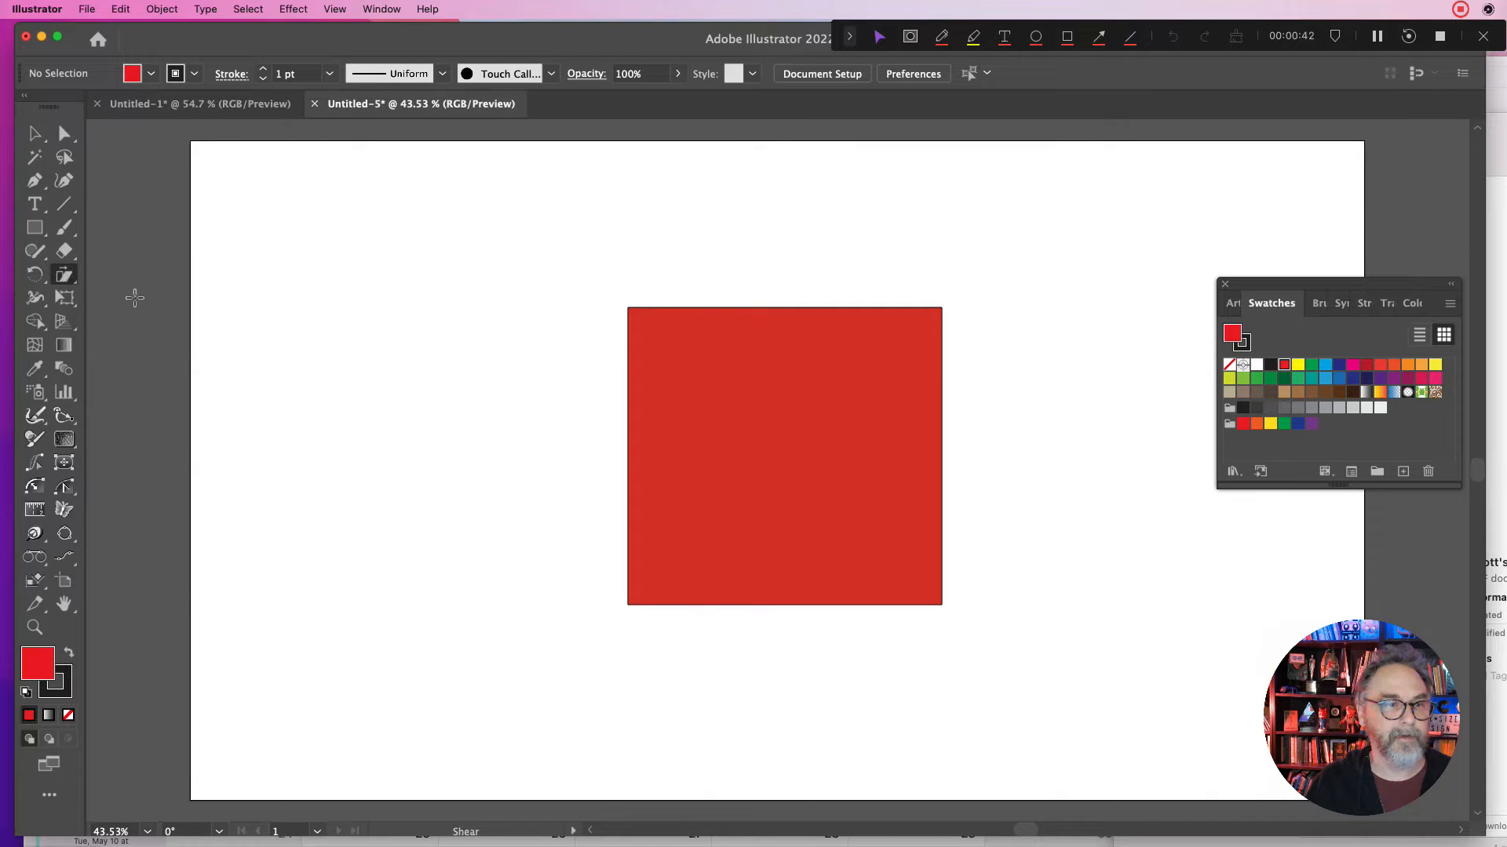
pyautogui.click(35, 136)
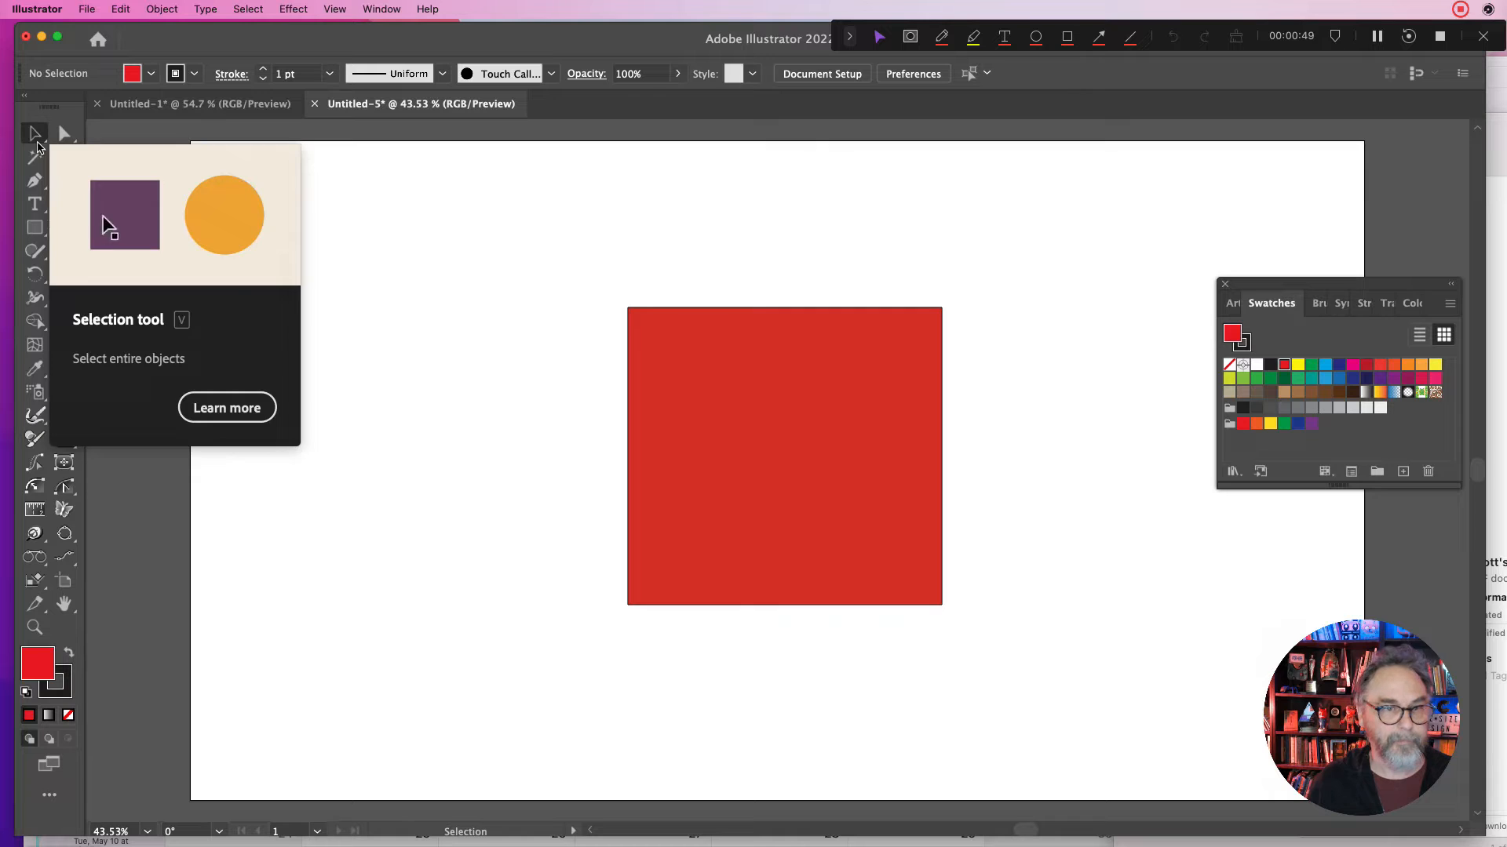
pyautogui.click(685, 339)
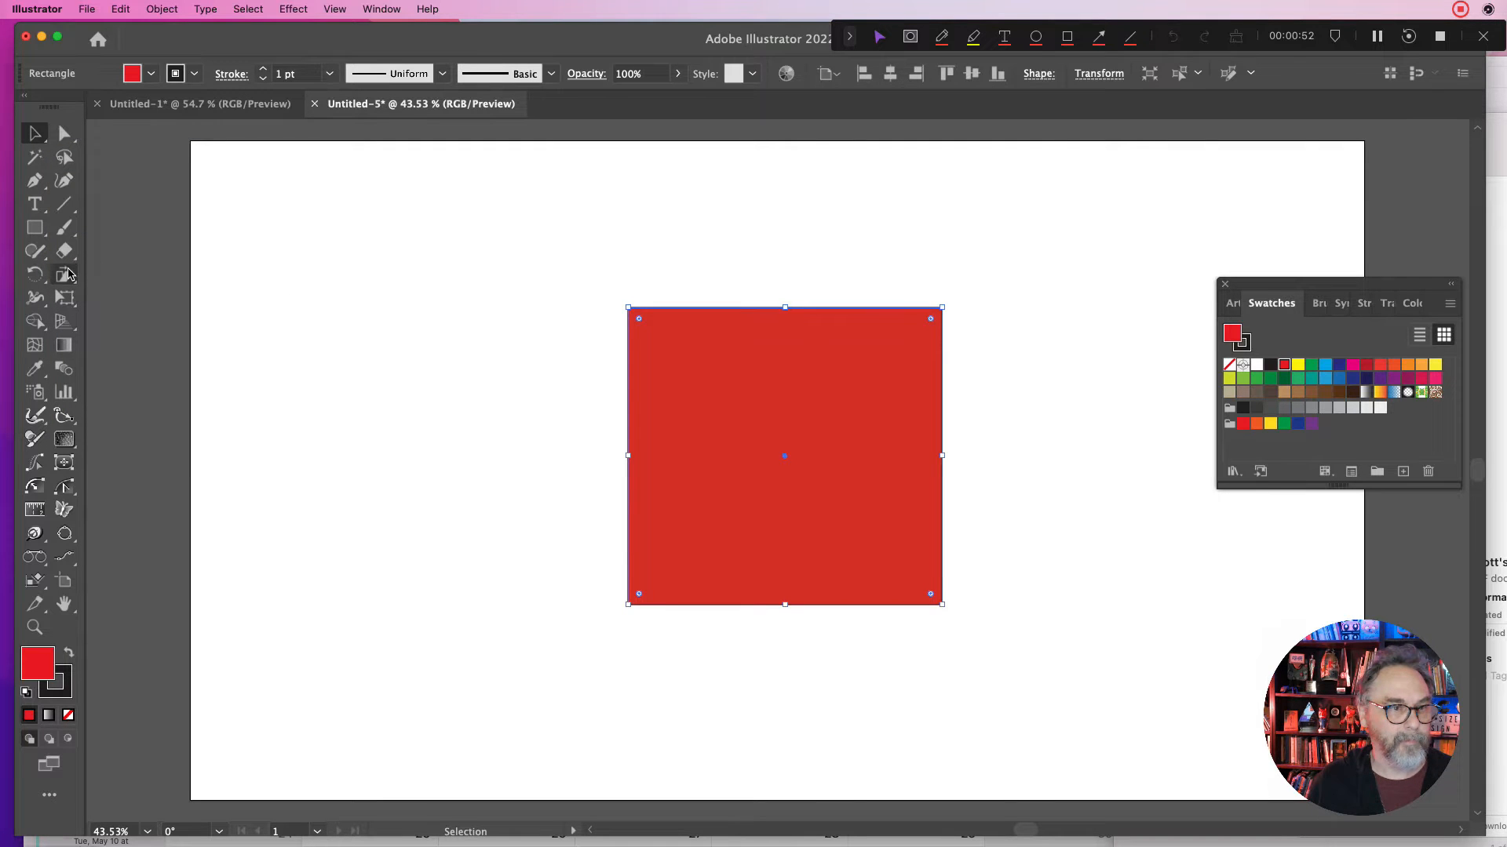
pyautogui.click(68, 272)
pyautogui.moveTo(652, 343); pyautogui.dragTo(700, 353)
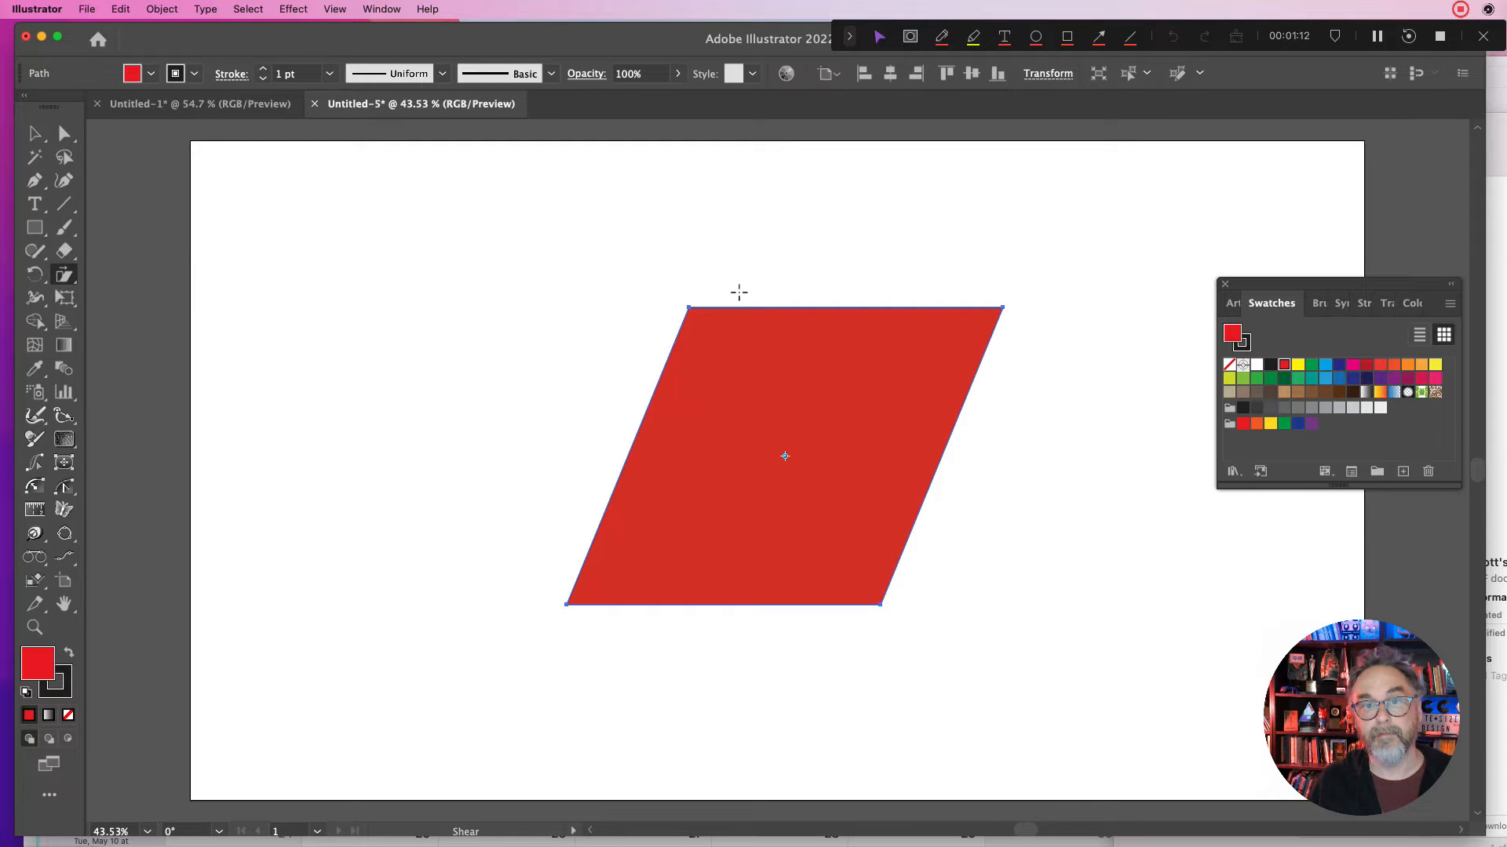
# - Delete the sheared red shape from the artboard
pyautogui.click(40, 133)
pyautogui.moveTo(805, 364); pyautogui.dragTo(427, 246)
pyautogui.press('Delete')
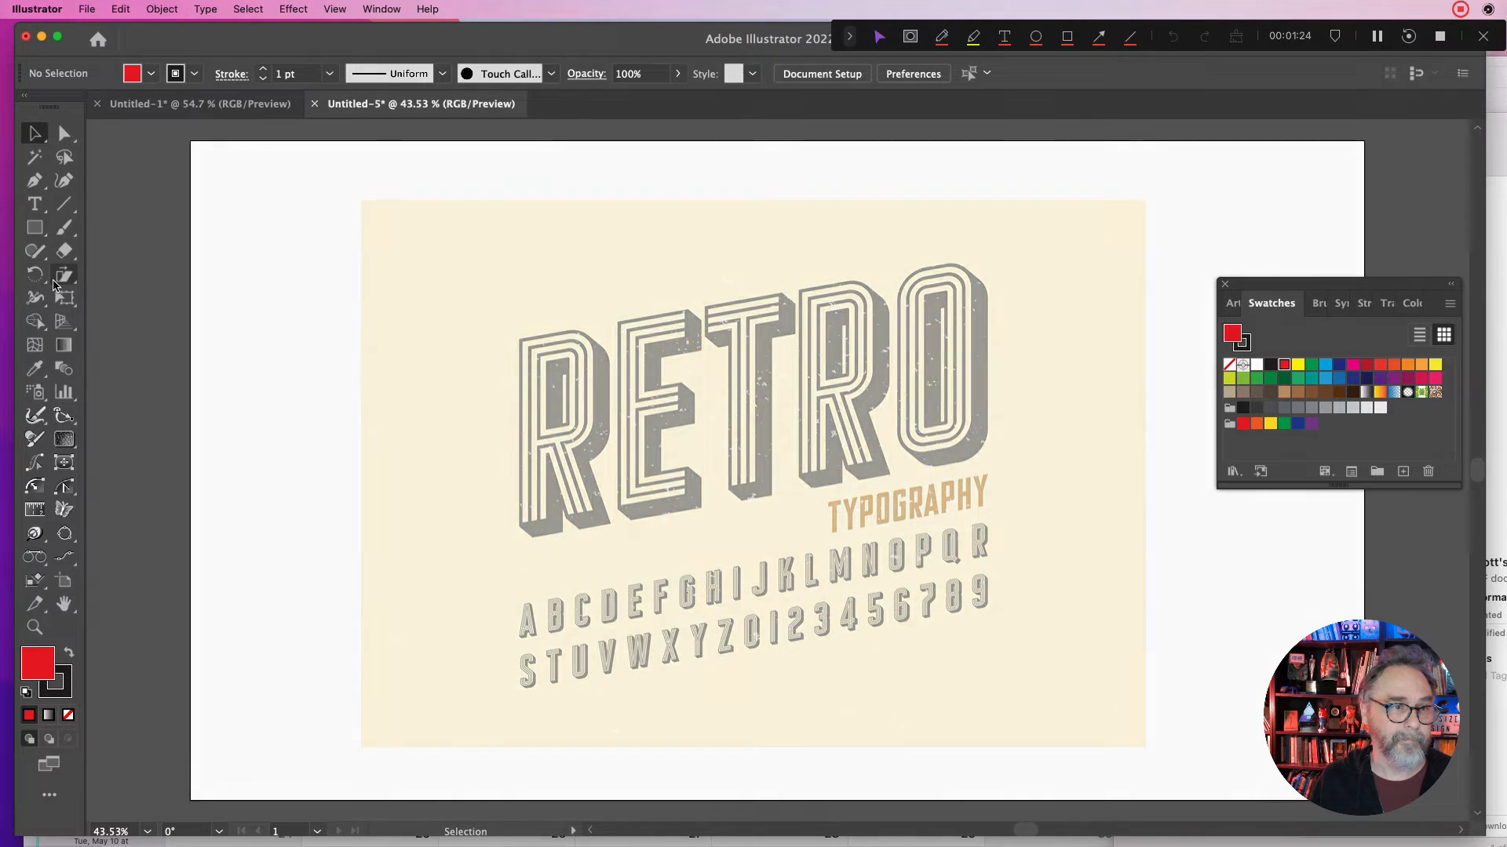
# - Add the point text "Vintage" and scale it up to about 226 pt near the middle of the artboard
pyautogui.click(34, 204)
pyautogui.click(533, 390)
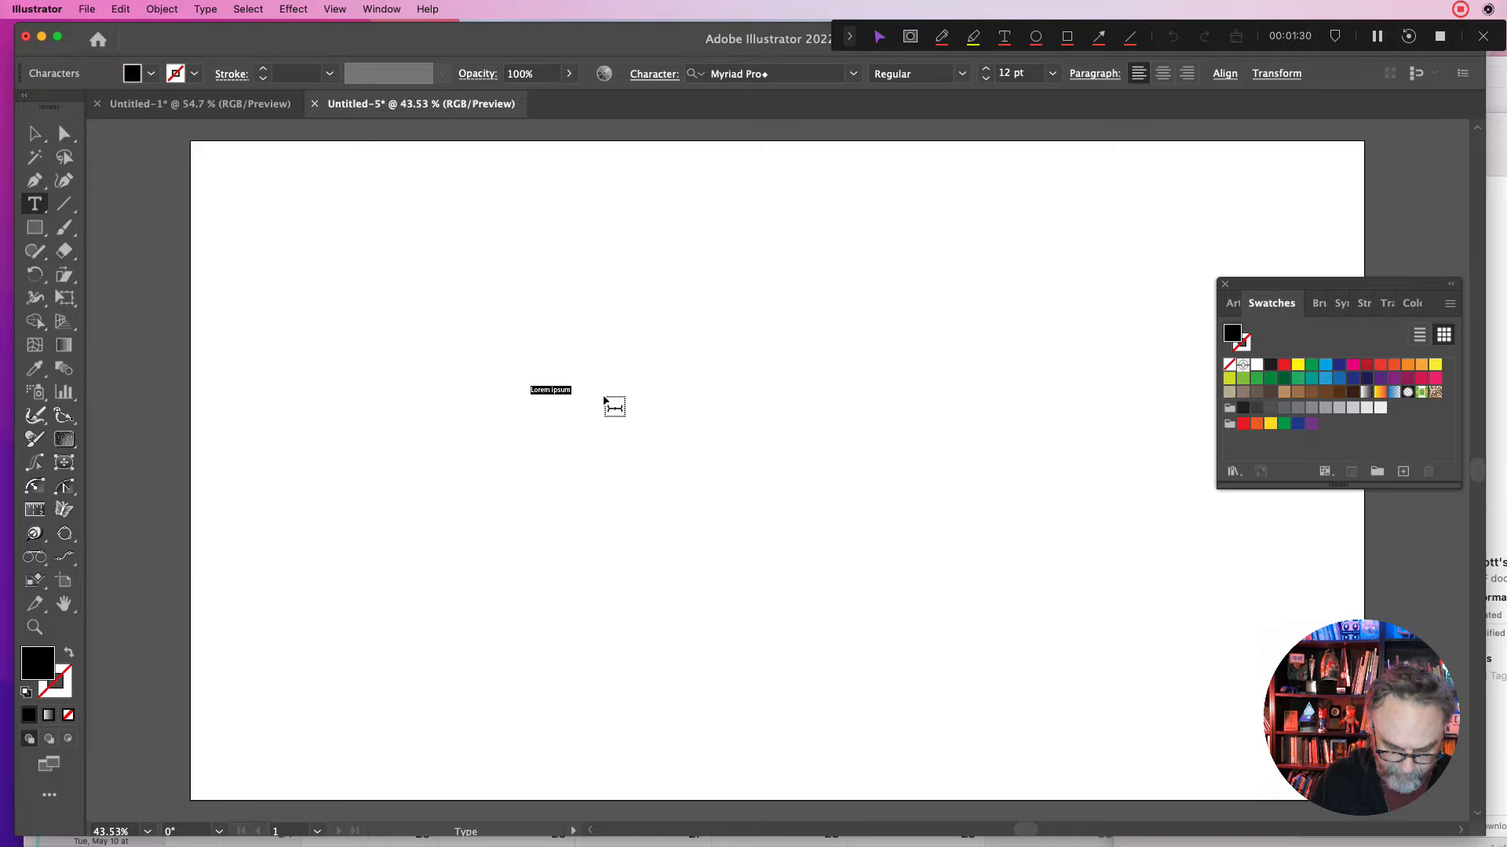
pyautogui.write('W')
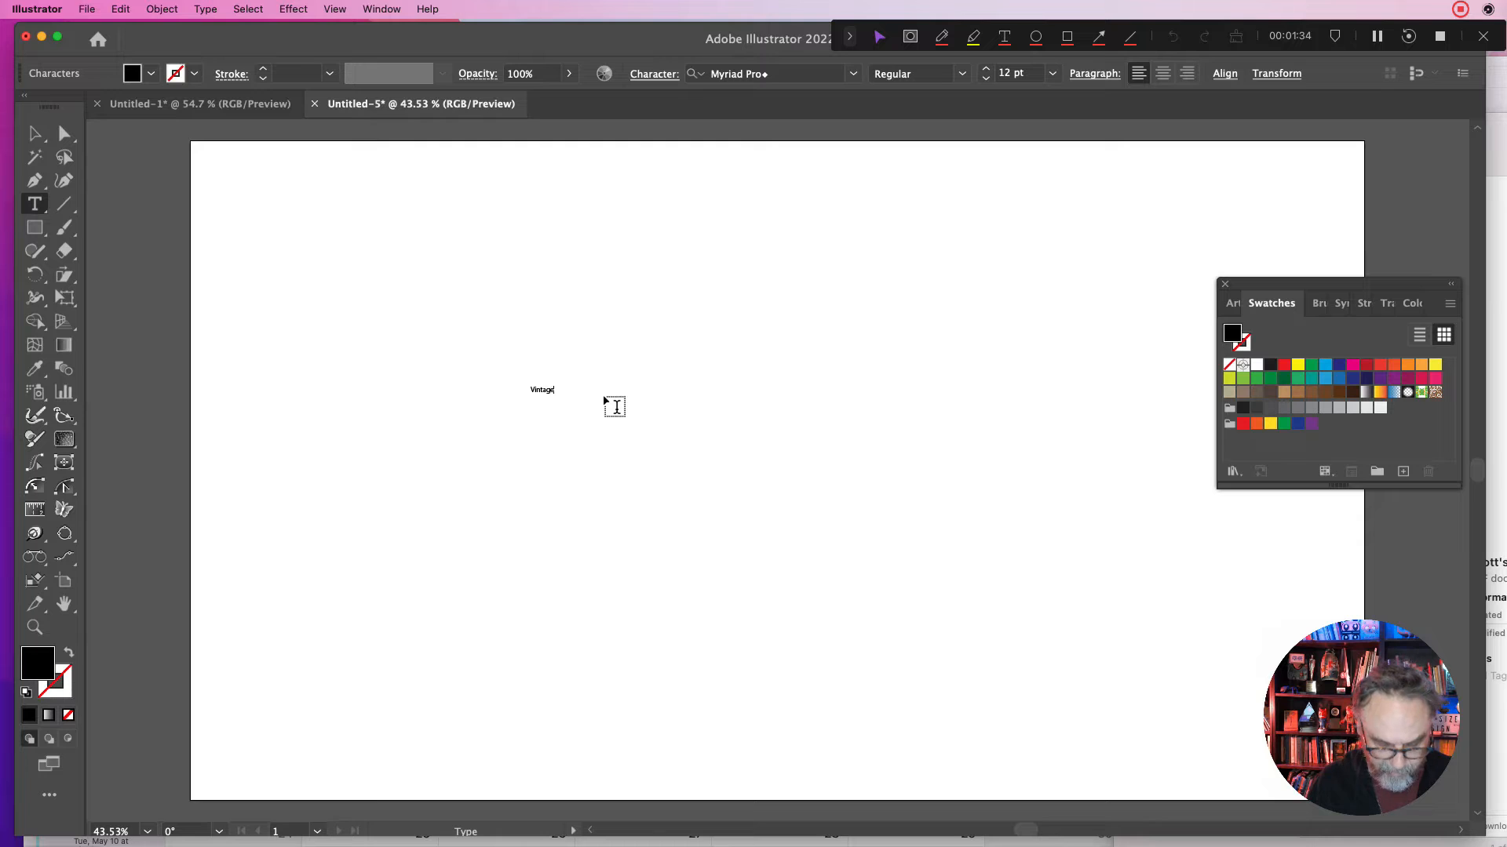
pyautogui.click(34, 133)
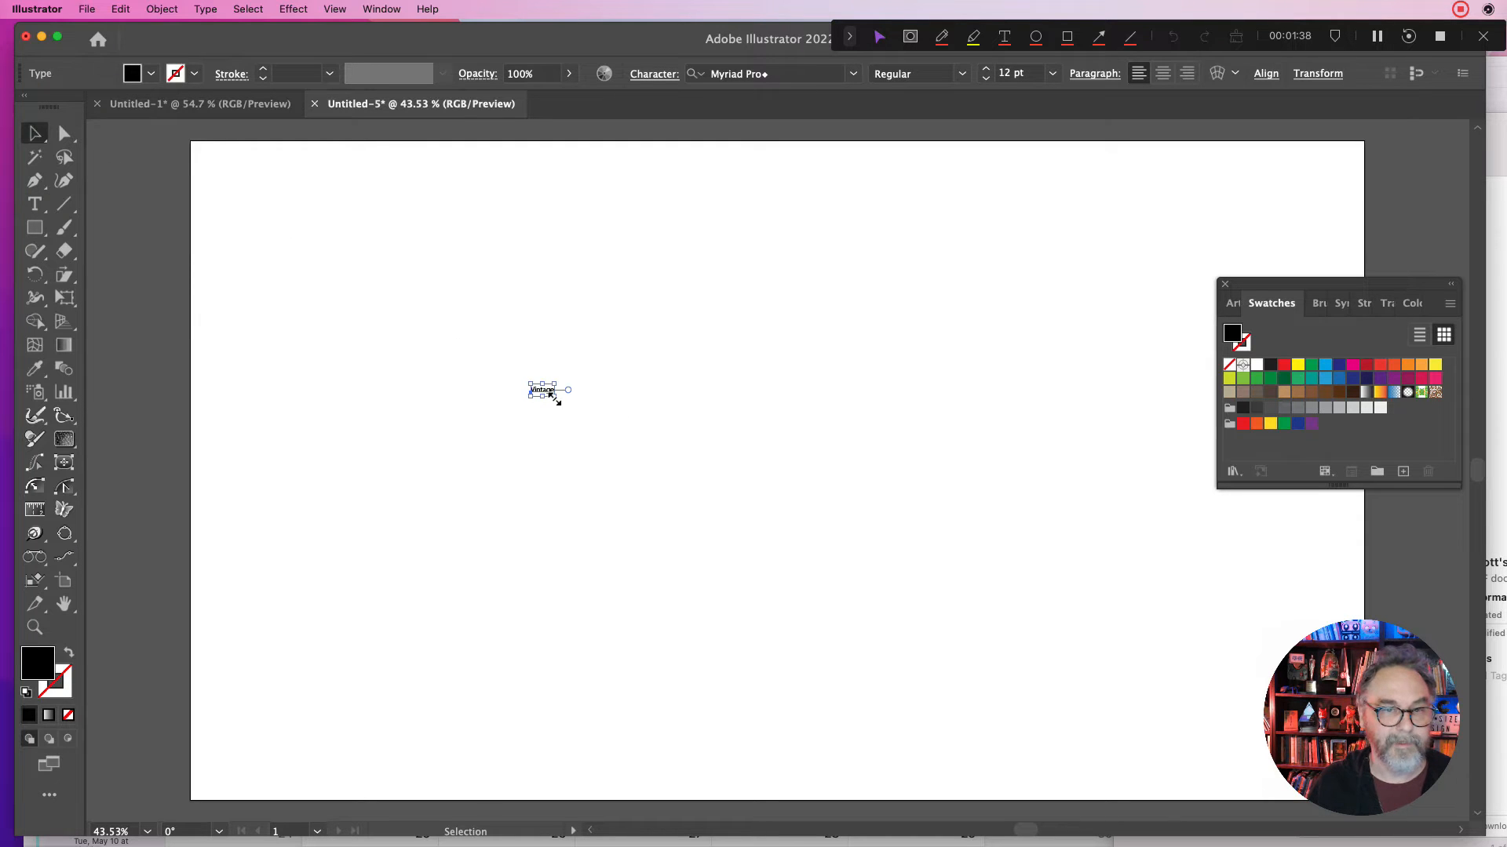
pyautogui.moveTo(554, 397); pyautogui.dragTo(973, 536)
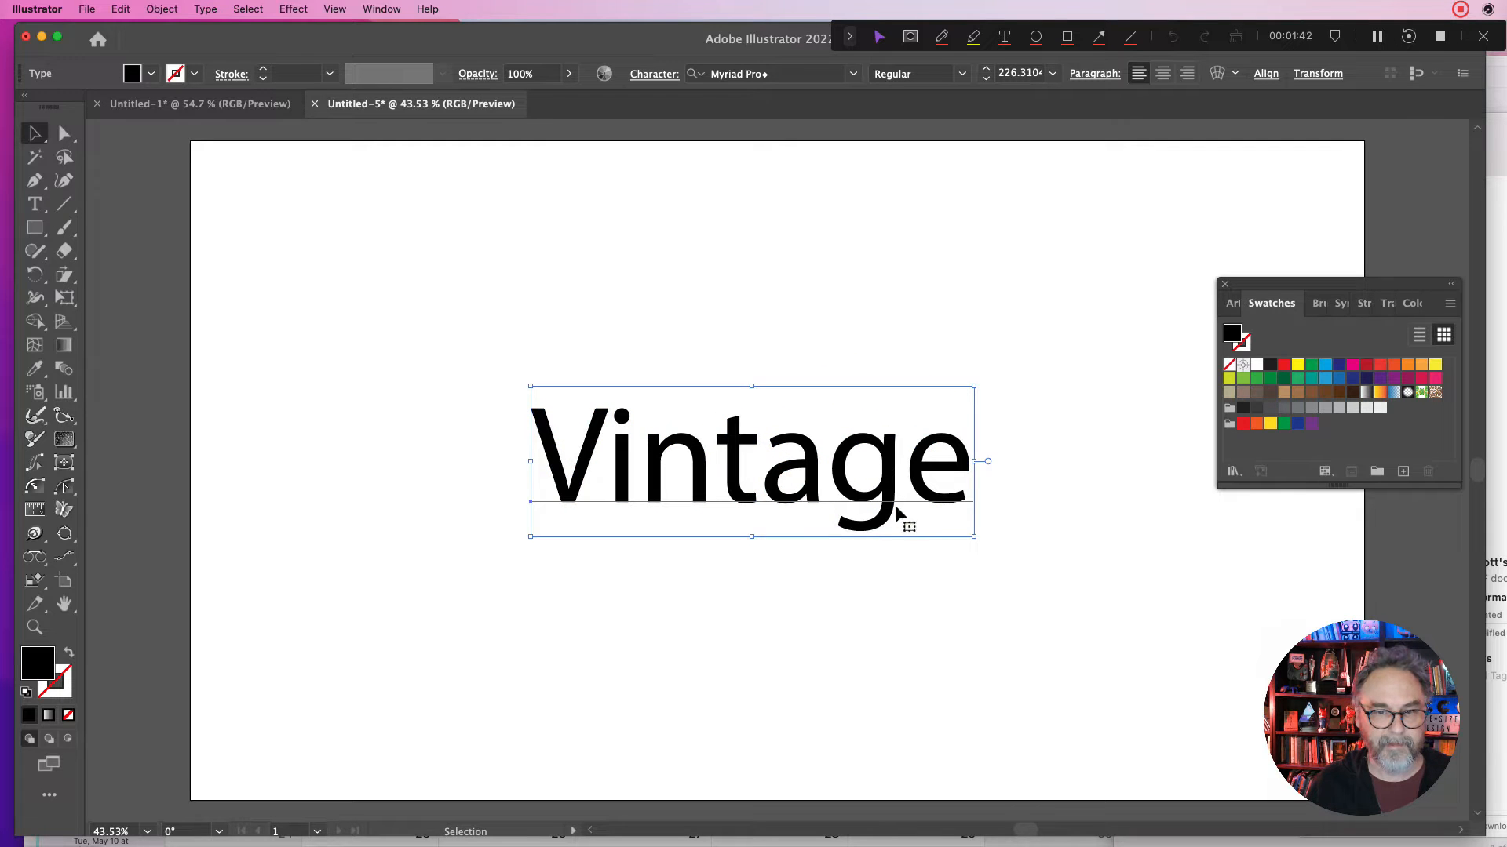
pyautogui.moveTo(895, 505); pyautogui.dragTo(900, 461)
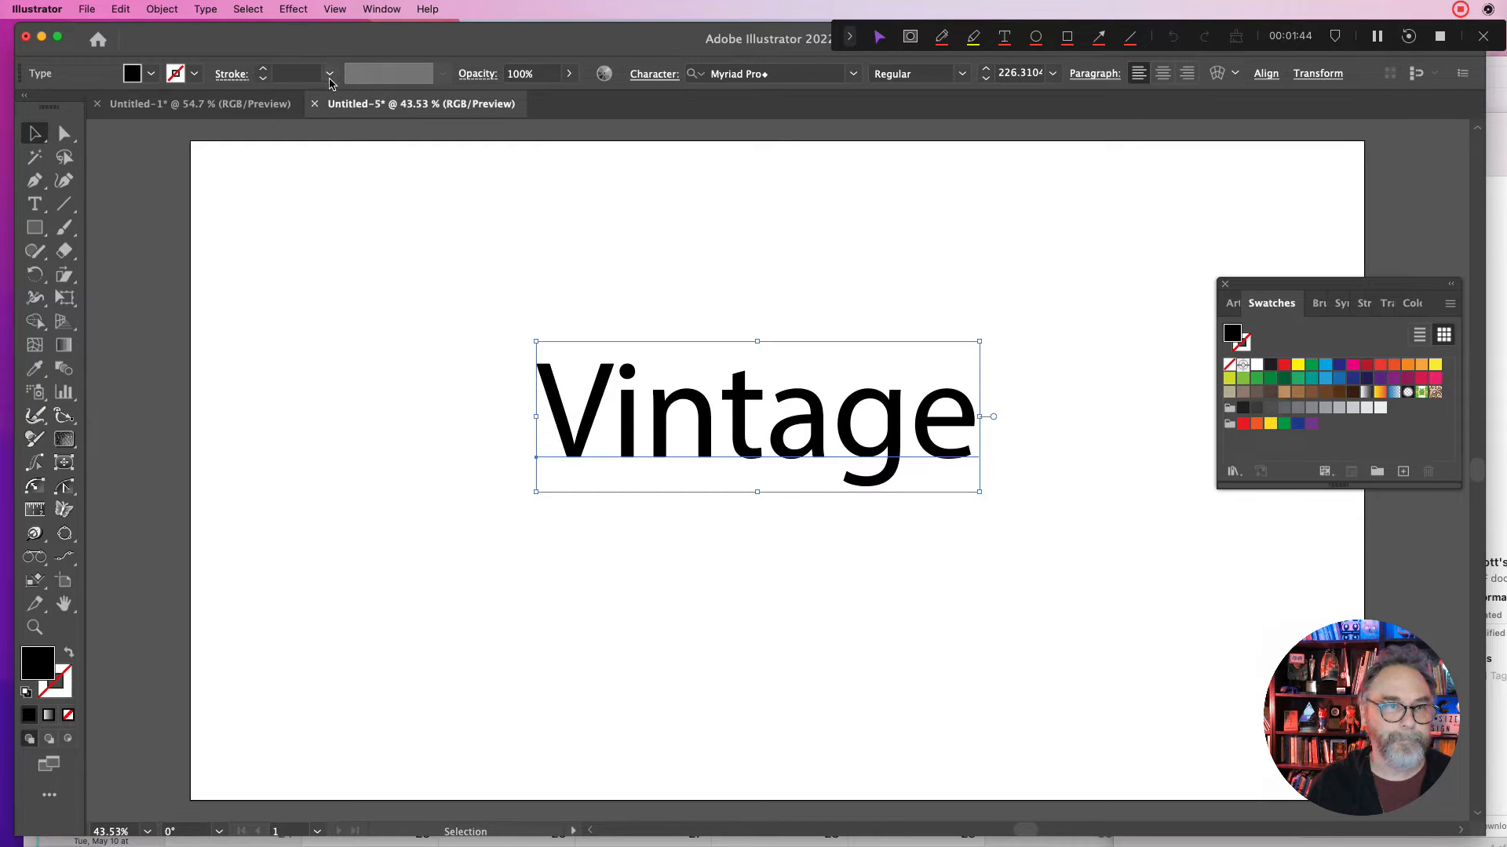
# - Set the "Vintage" text in the PM Veronica font, hand style, and recentre it on the artboard
pyautogui.click(851, 76)
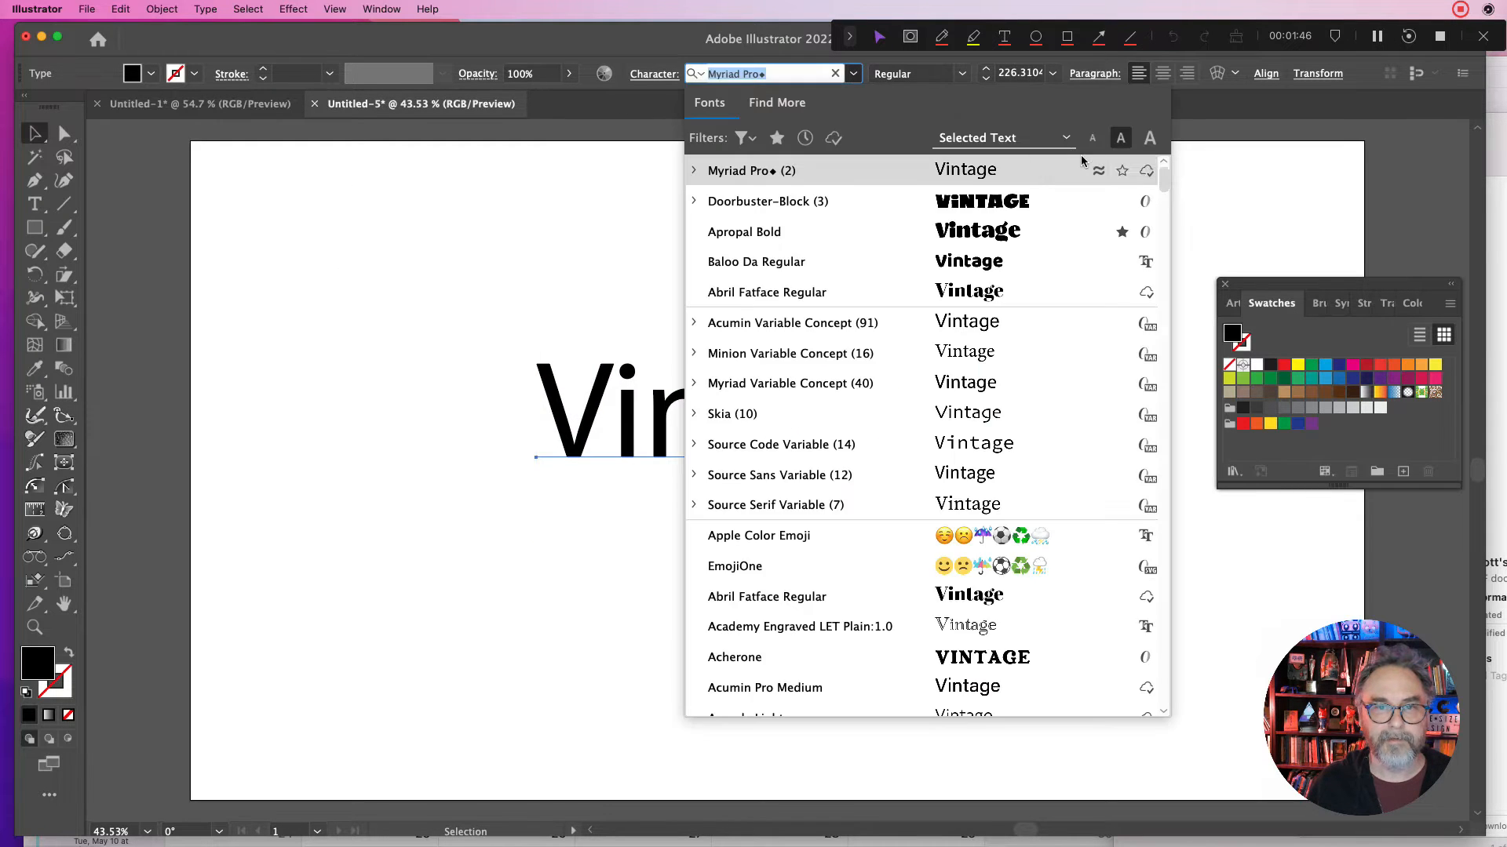
pyautogui.moveTo(1164, 175); pyautogui.dragTo(1128, 486)
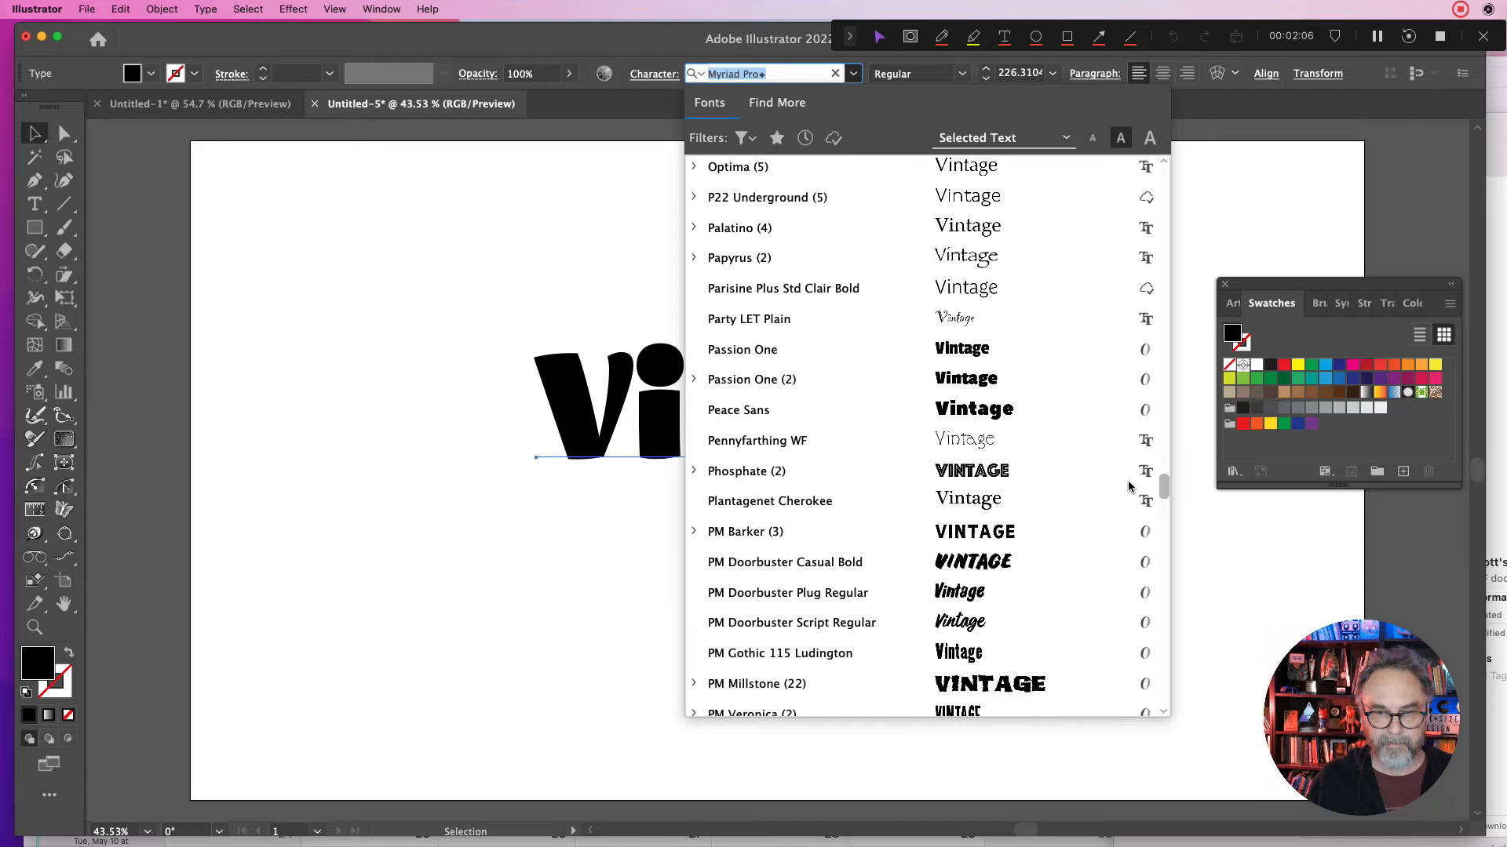
pyautogui.scroll(-2, 1128, 487)
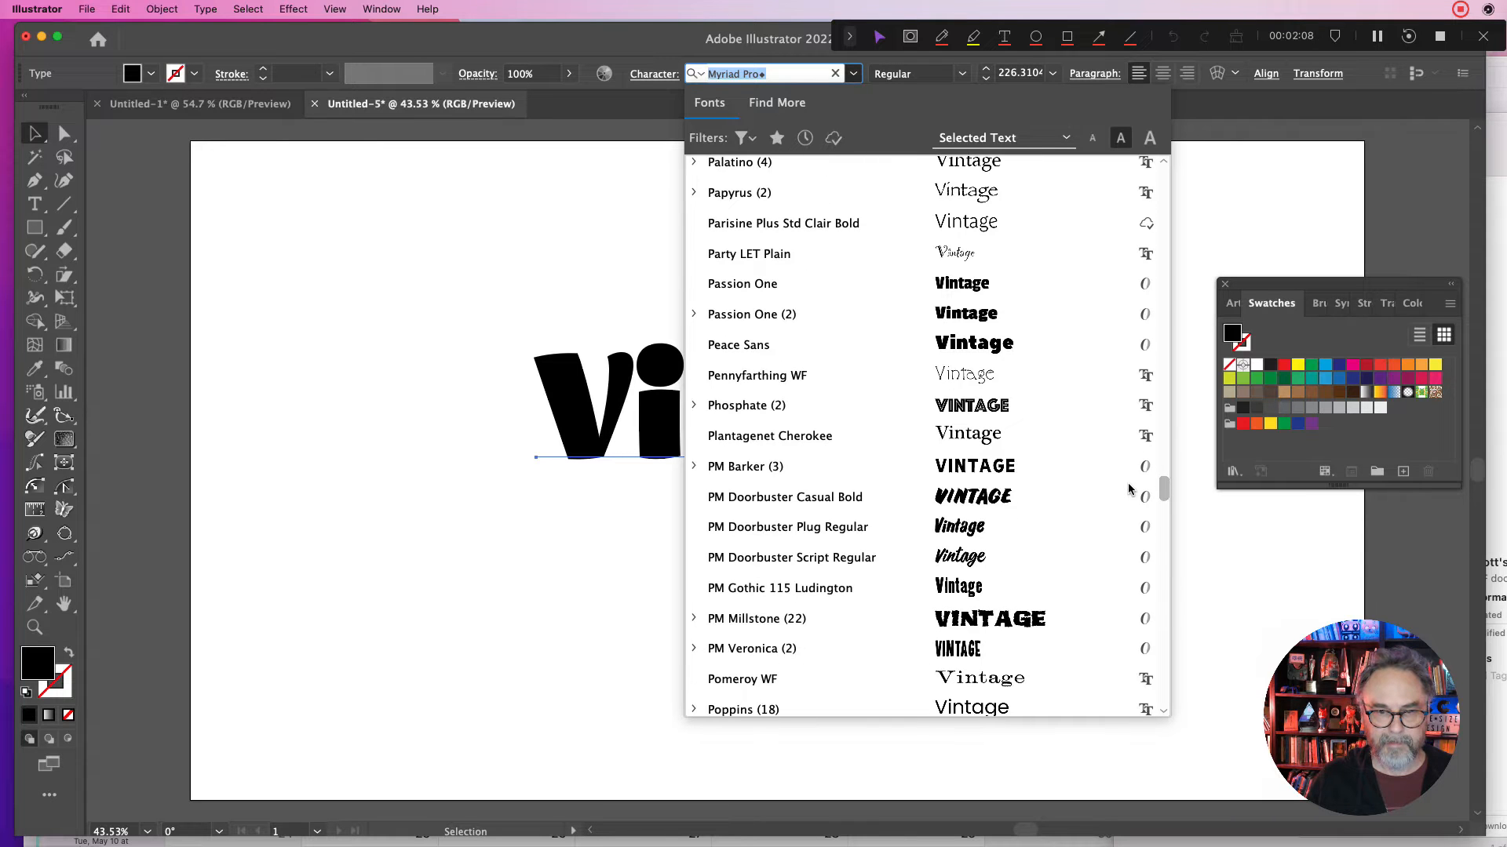
pyautogui.scroll(-5, 1129, 488)
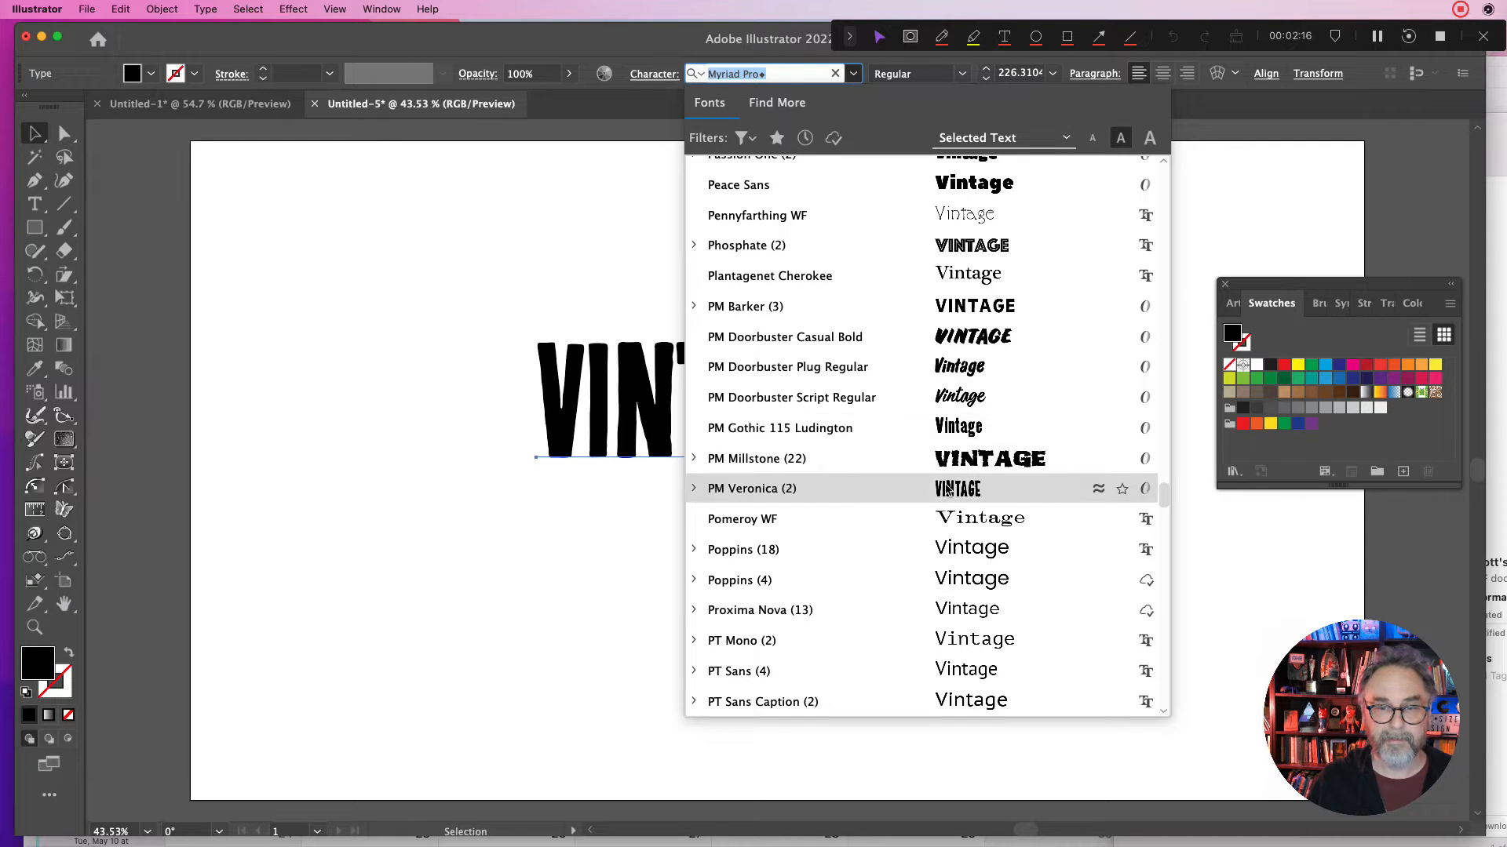
pyautogui.click(947, 489)
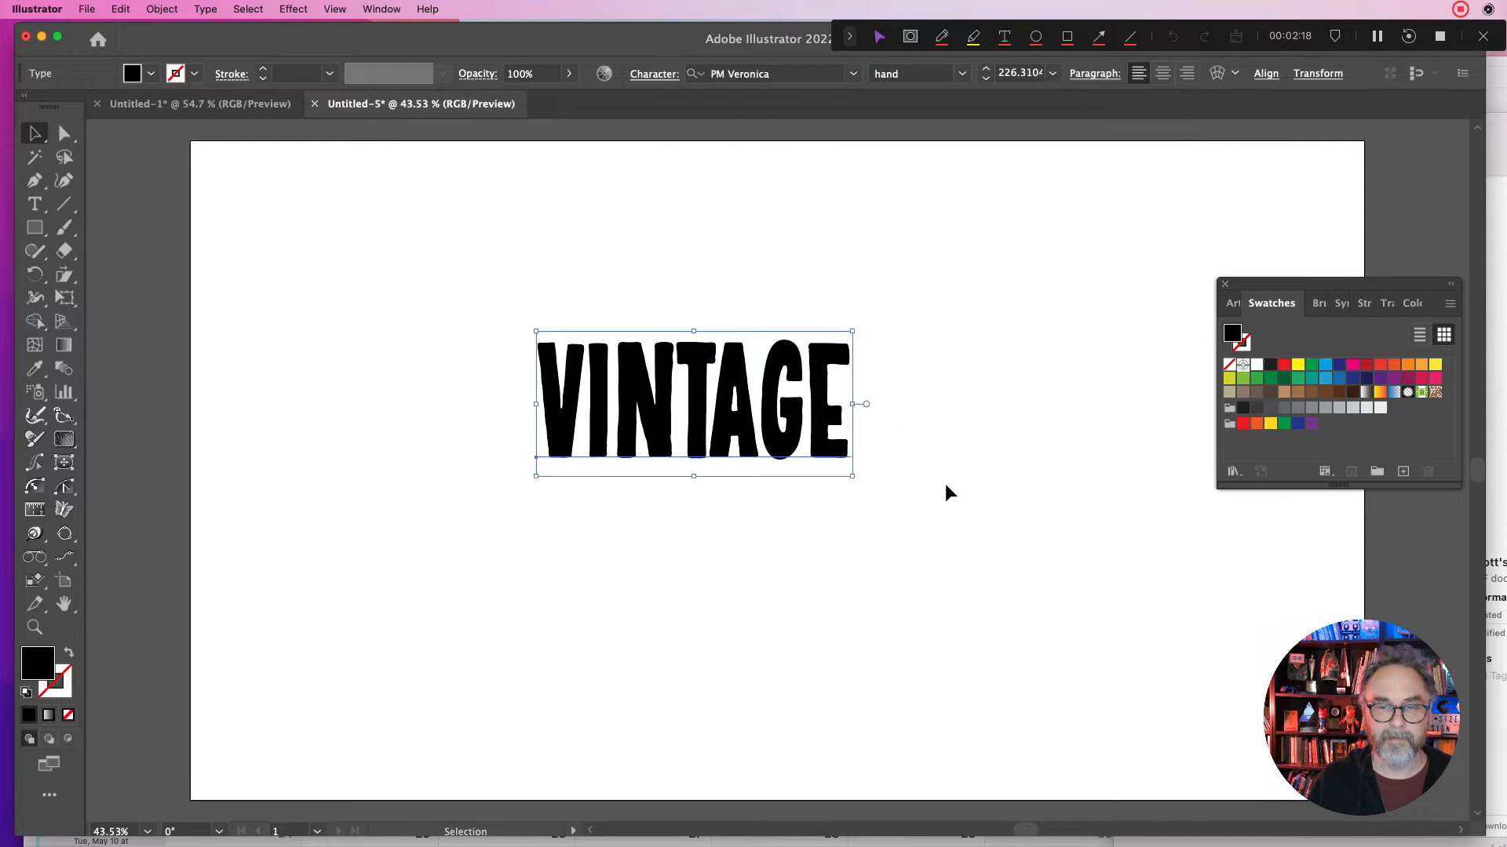
pyautogui.moveTo(798, 373); pyautogui.dragTo(877, 400)
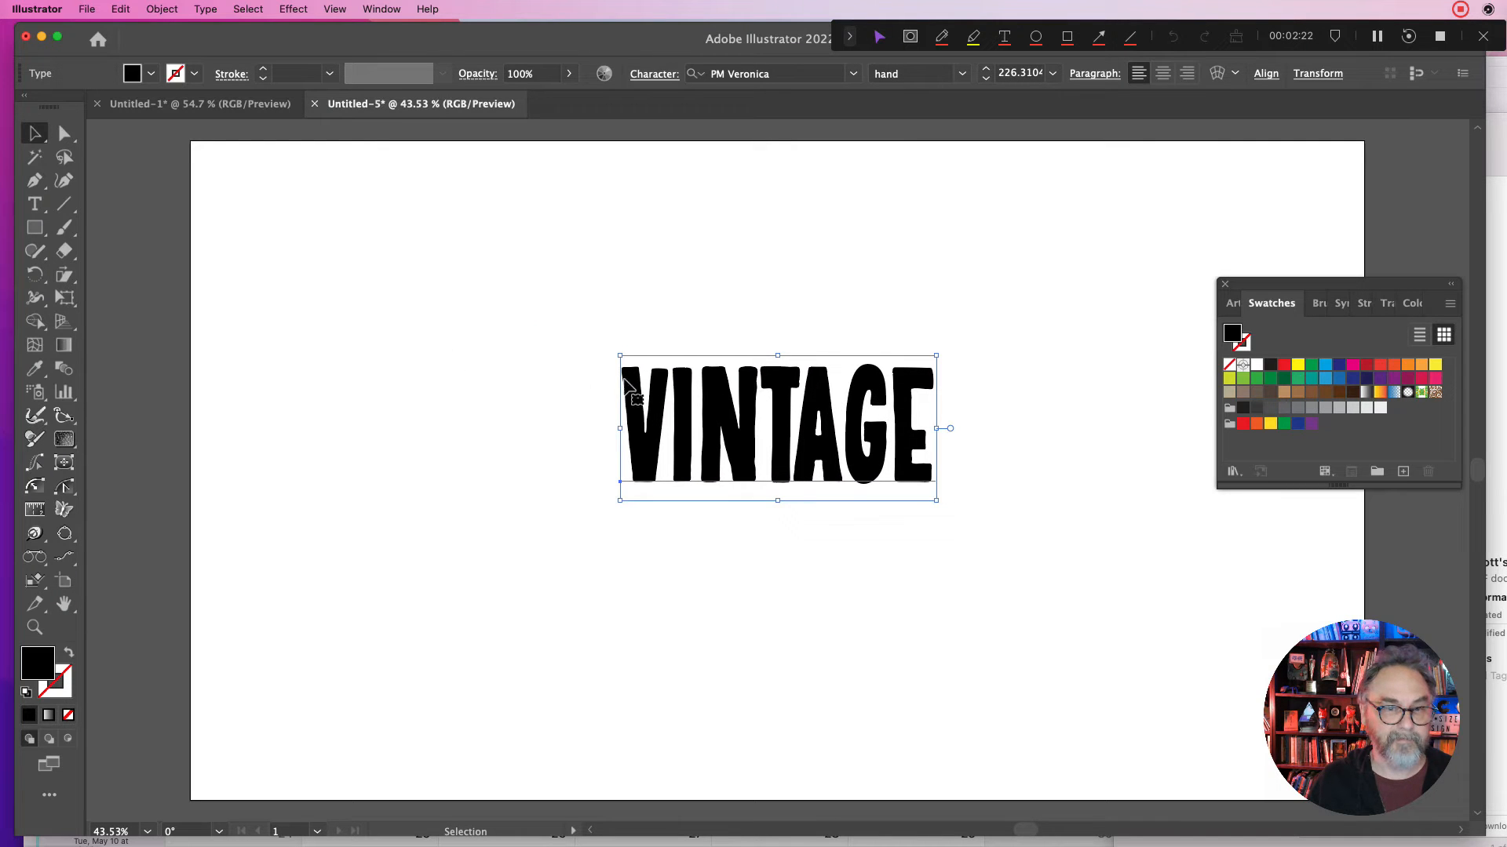
# - Shear the VINTAGE text vertically so its baseline slants upward to the right, with the letters staying upright
pyautogui.click(66, 276)
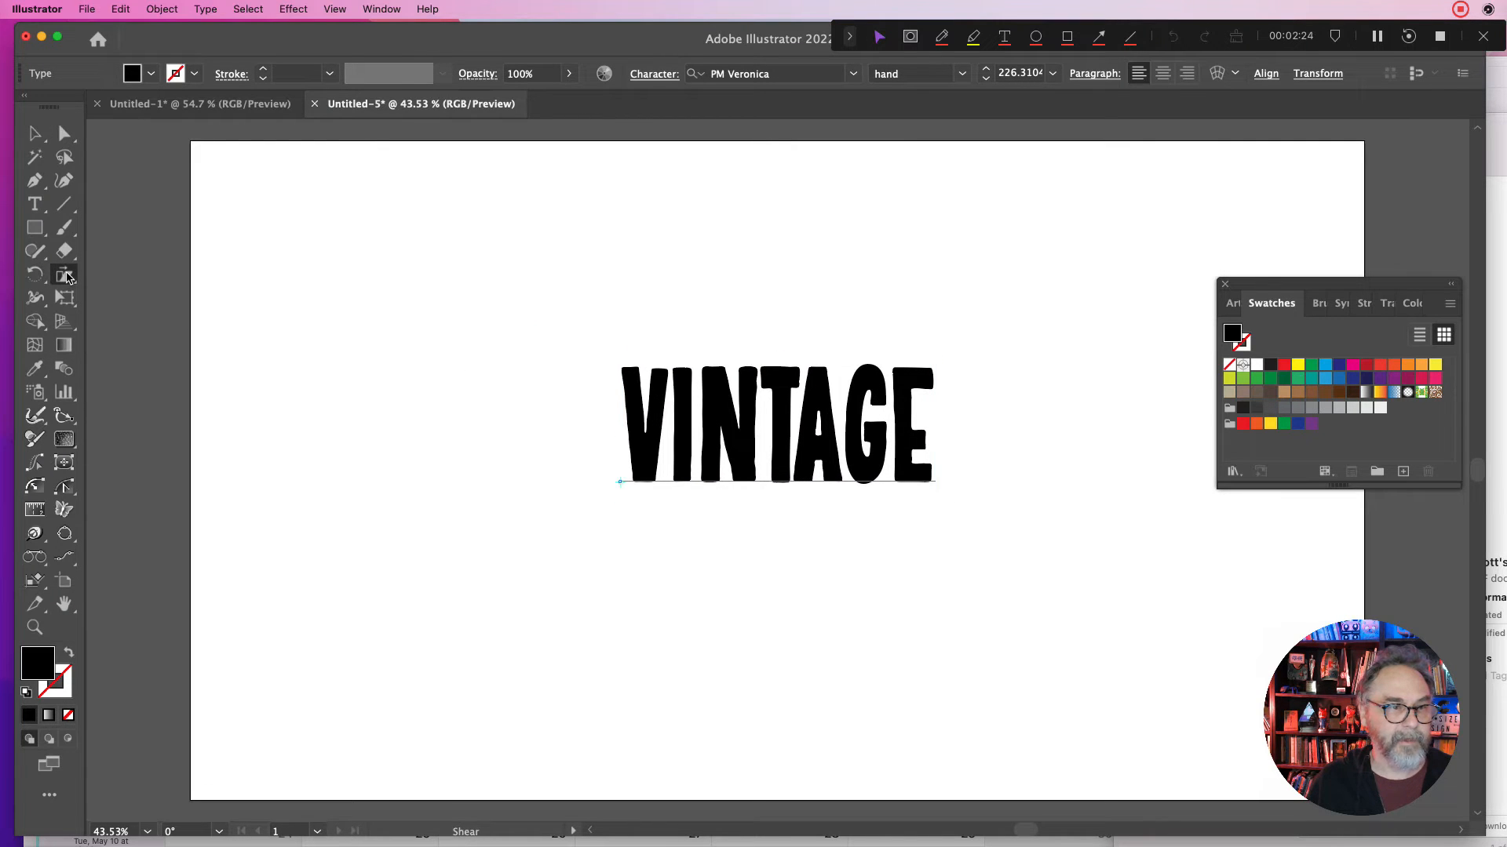
pyautogui.keyDown('alt'); pyautogui.click(66, 275); pyautogui.keyUp('alt')
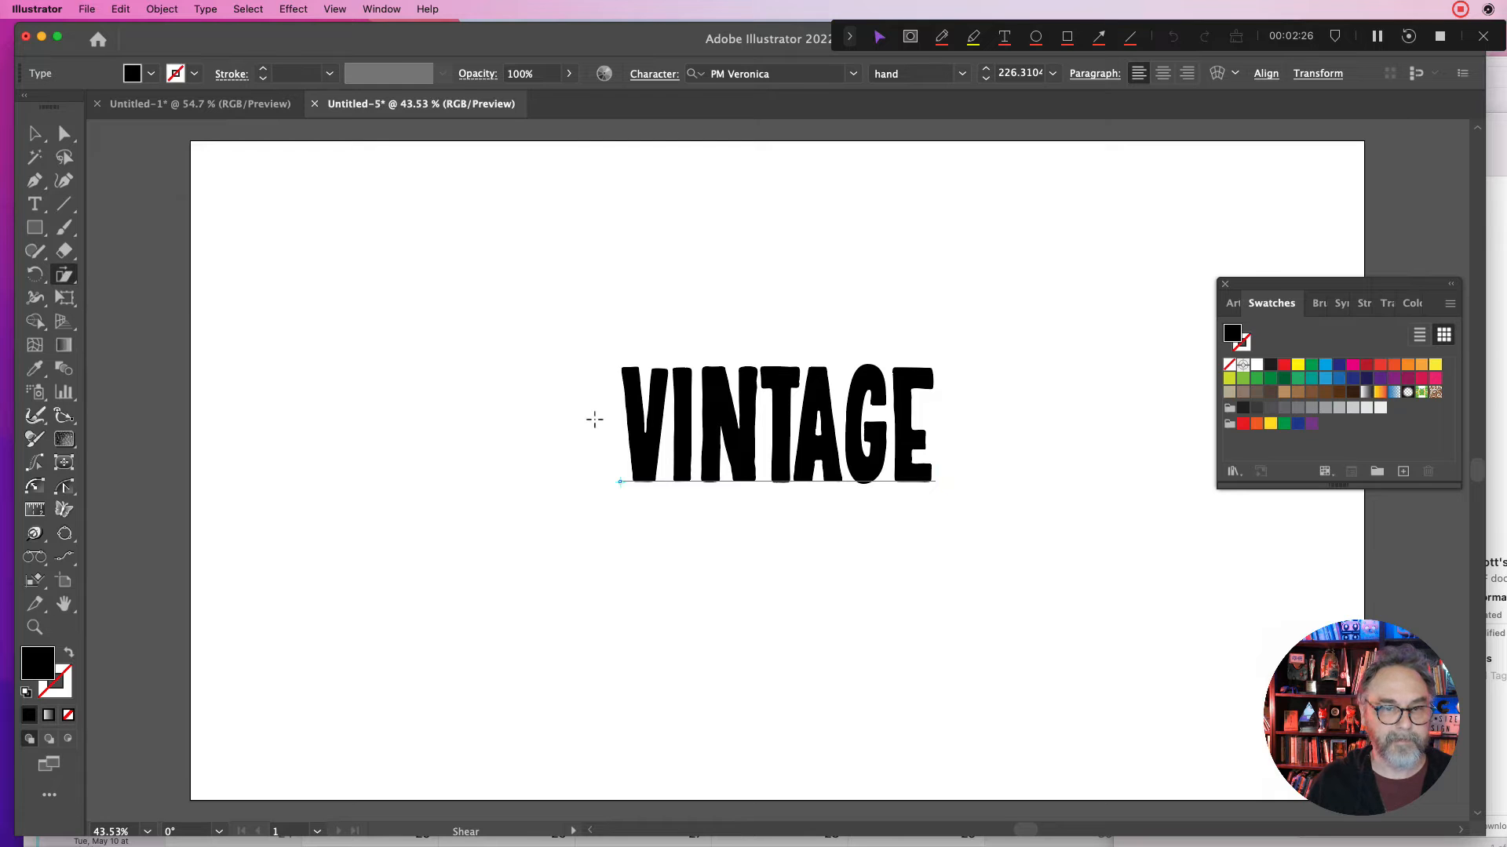
pyautogui.moveTo(594, 420); pyautogui.dragTo(594, 422)
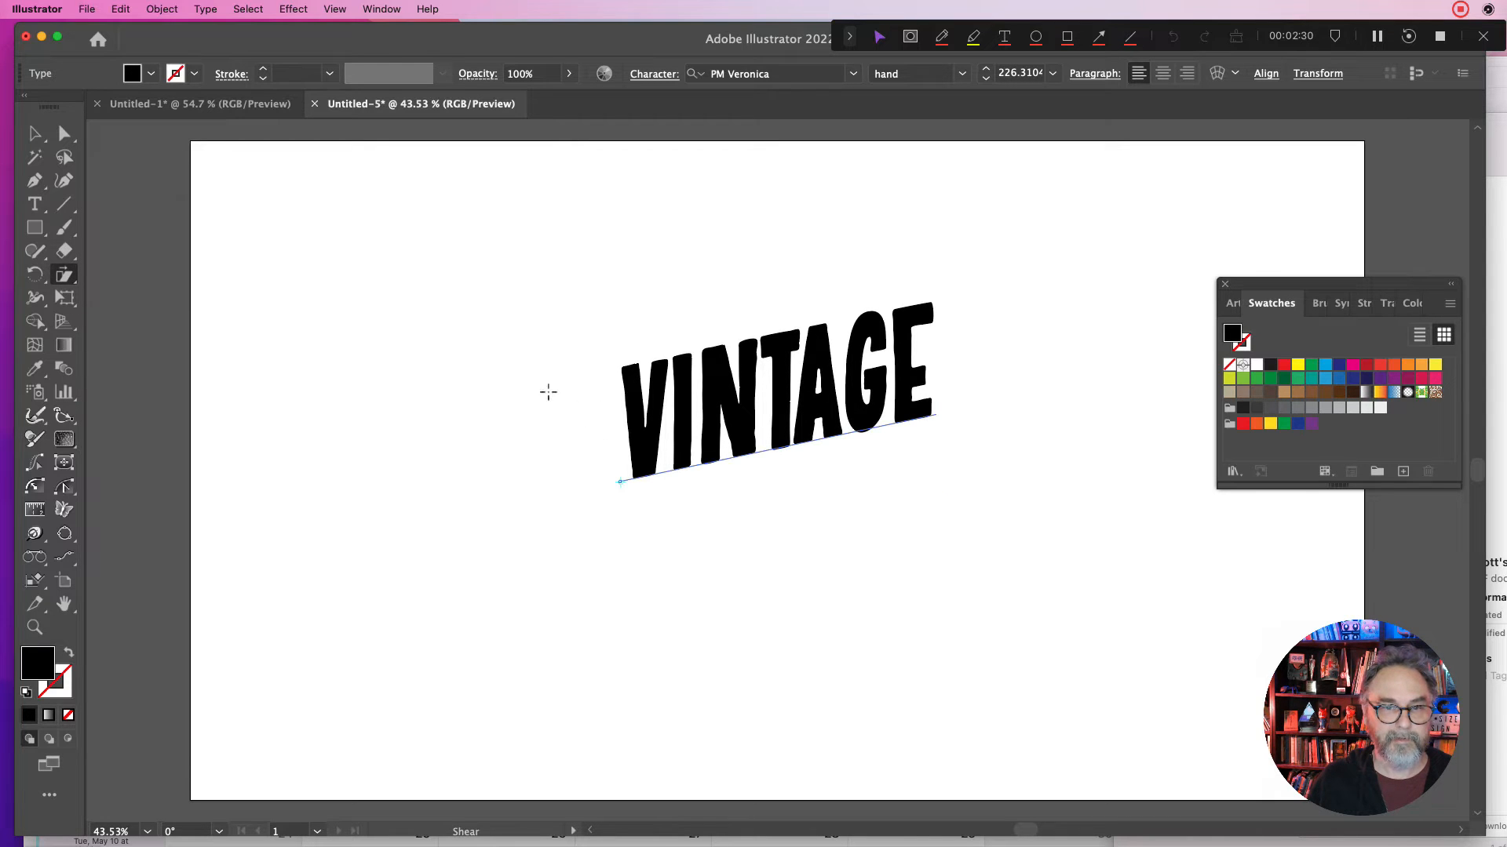
pyautogui.click(34, 136)
pyautogui.click(421, 466)
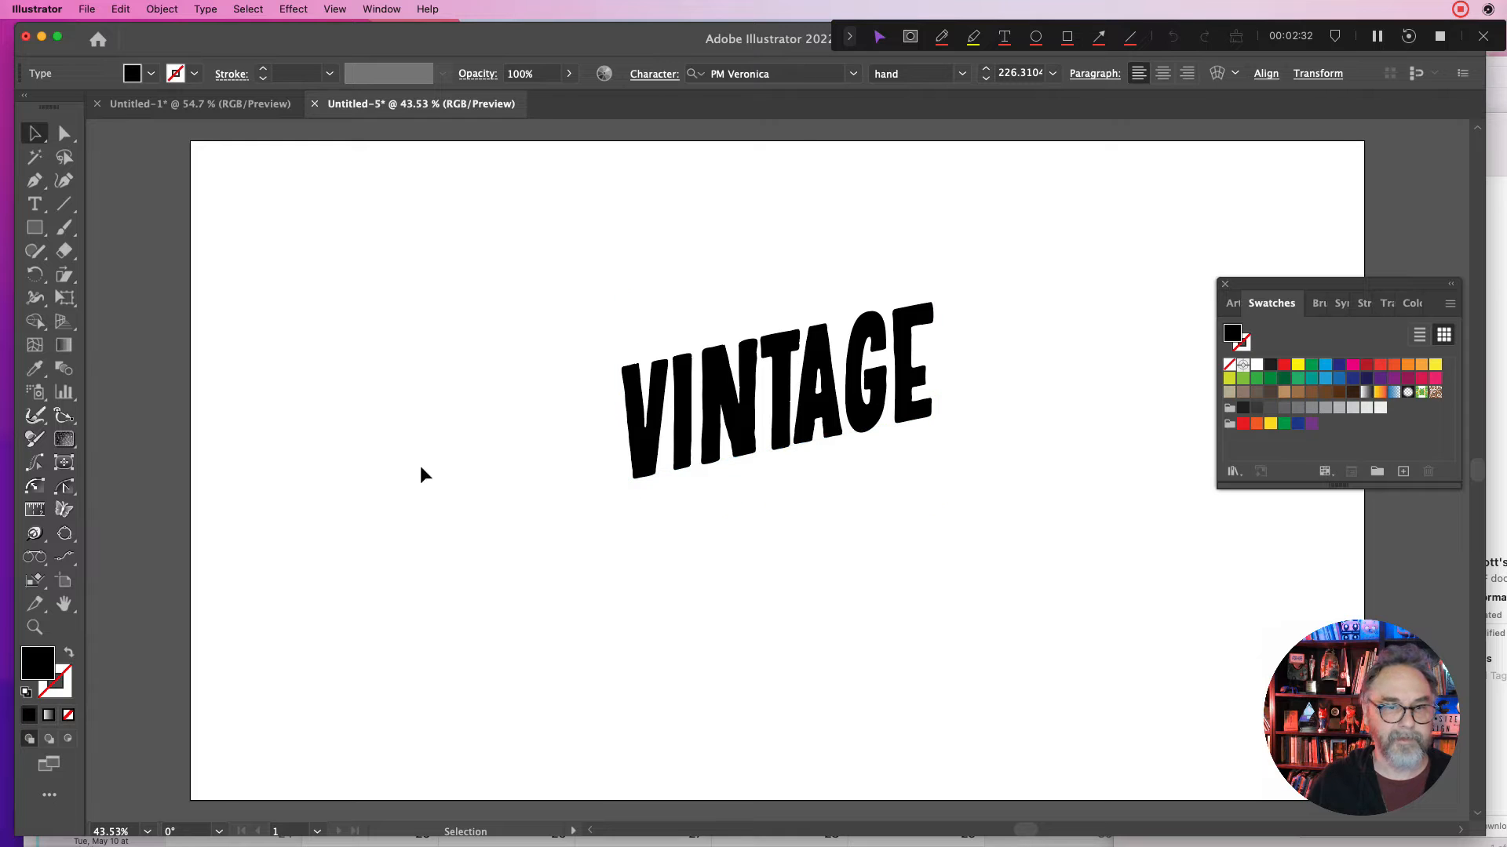
# - Add the text "Effect" below VINTAGE and scale it up to about 72 pt
pyautogui.click(34, 204)
pyautogui.click(836, 535)
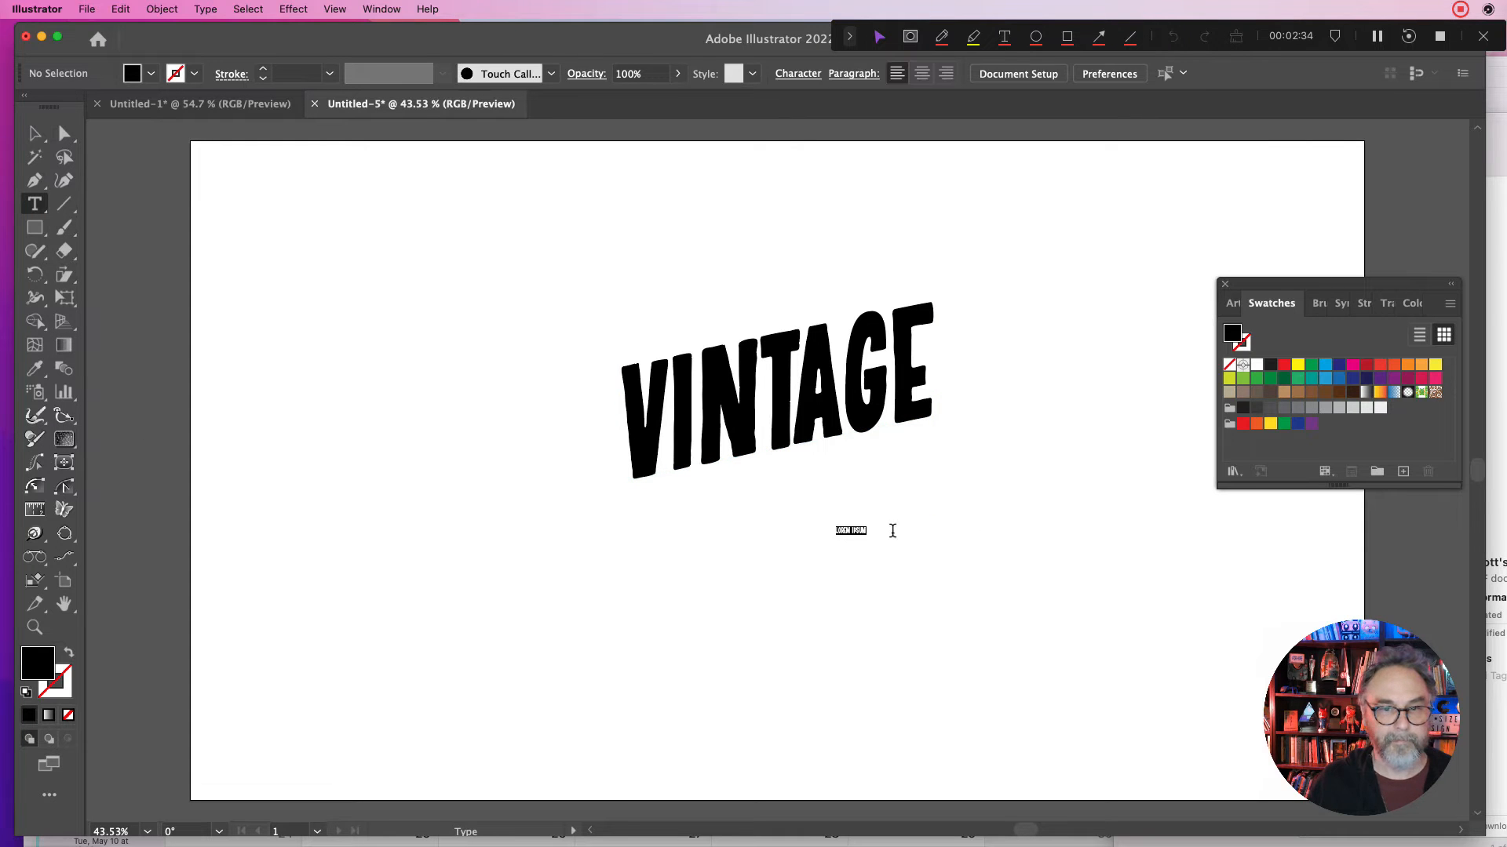
pyautogui.press('BackSpace')
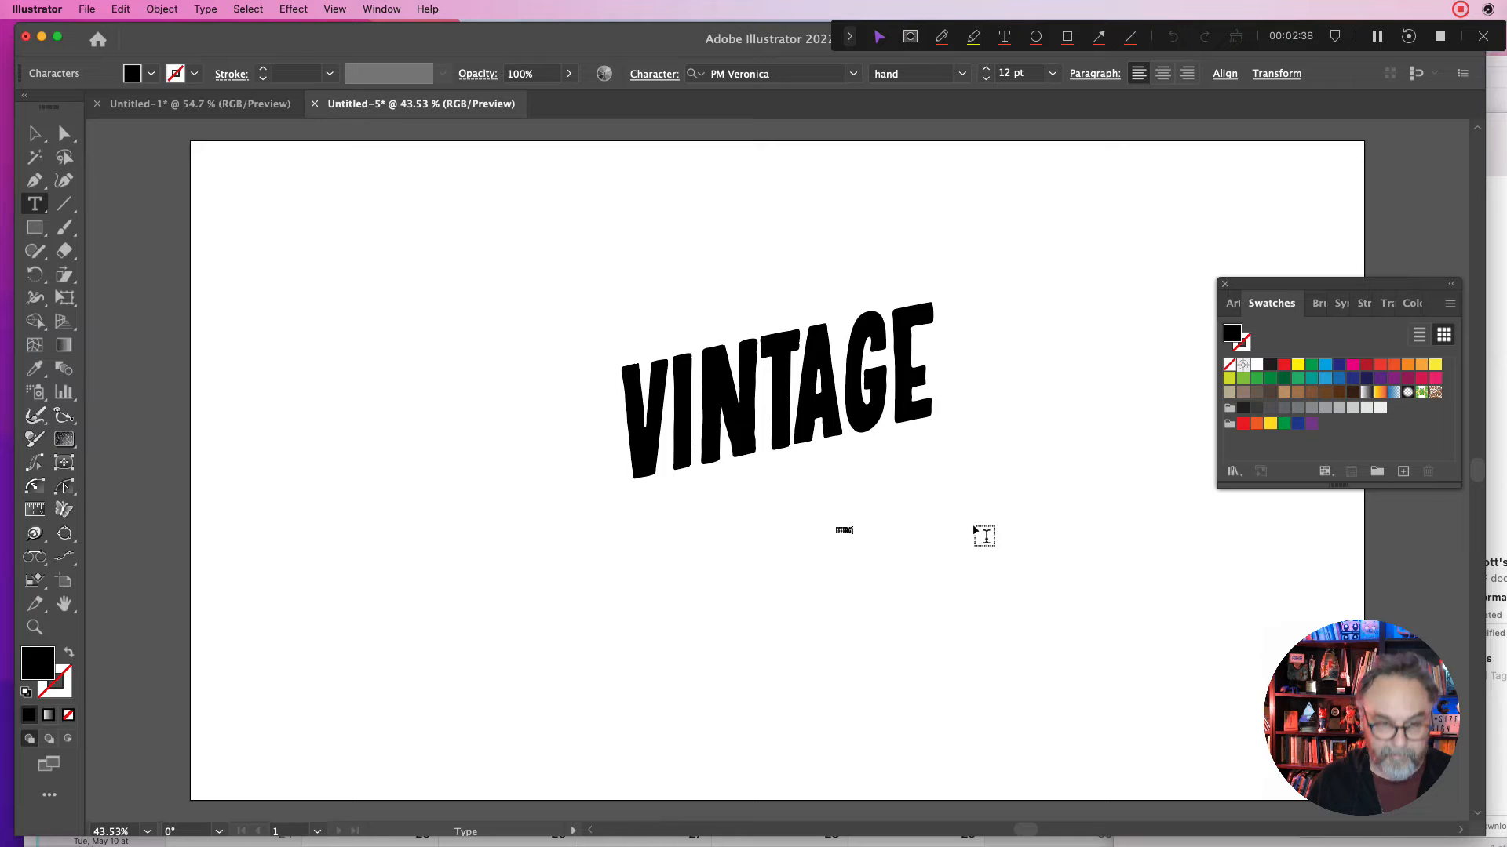
pyautogui.click(35, 134)
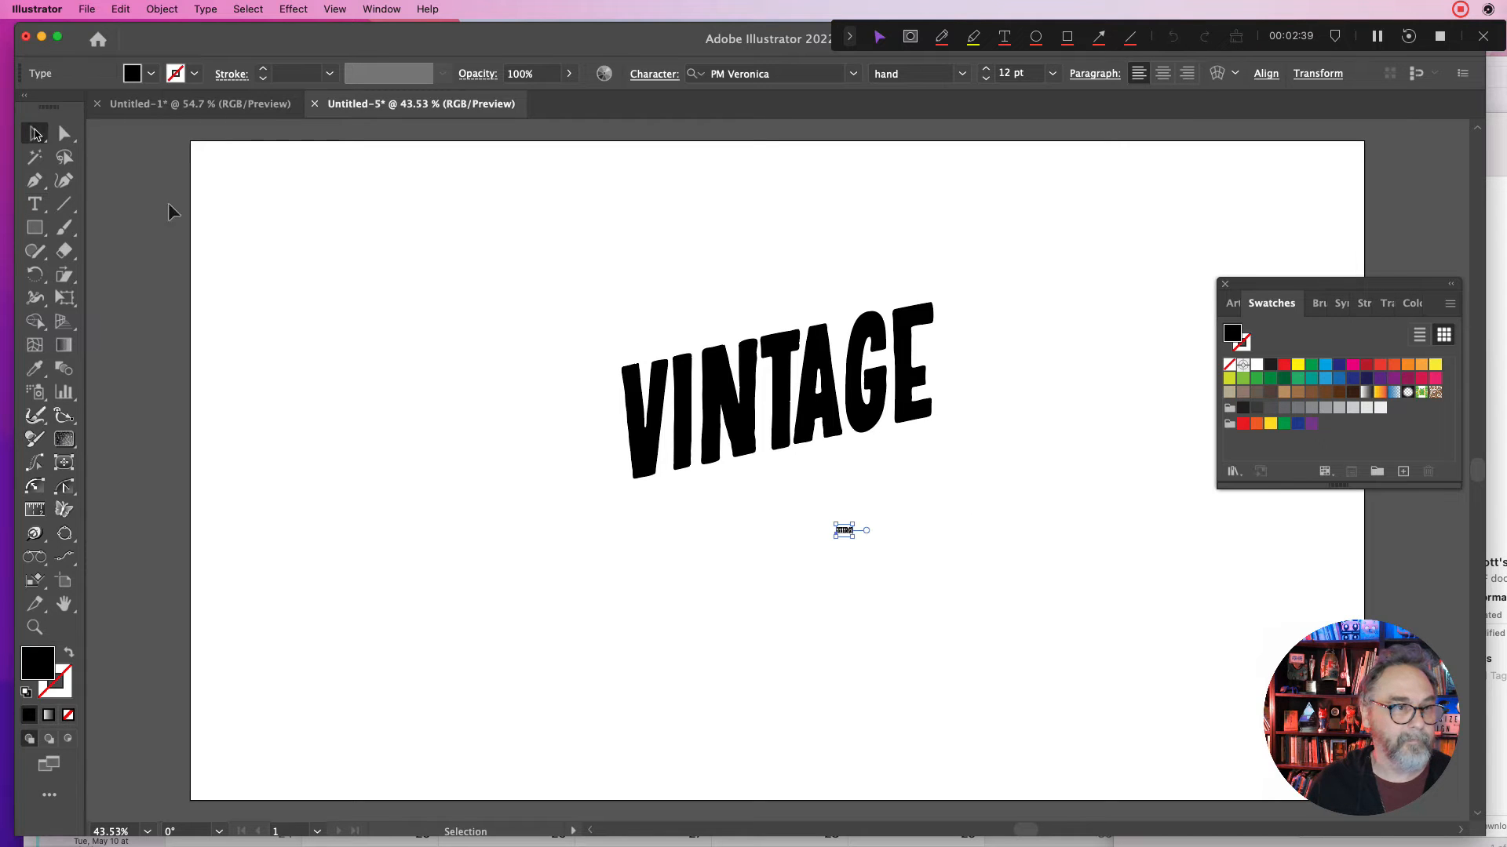
pyautogui.moveTo(854, 538); pyautogui.dragTo(1031, 605)
pyautogui.press('t')
pyautogui.click(911, 544)
pyautogui.press('BackSpace')
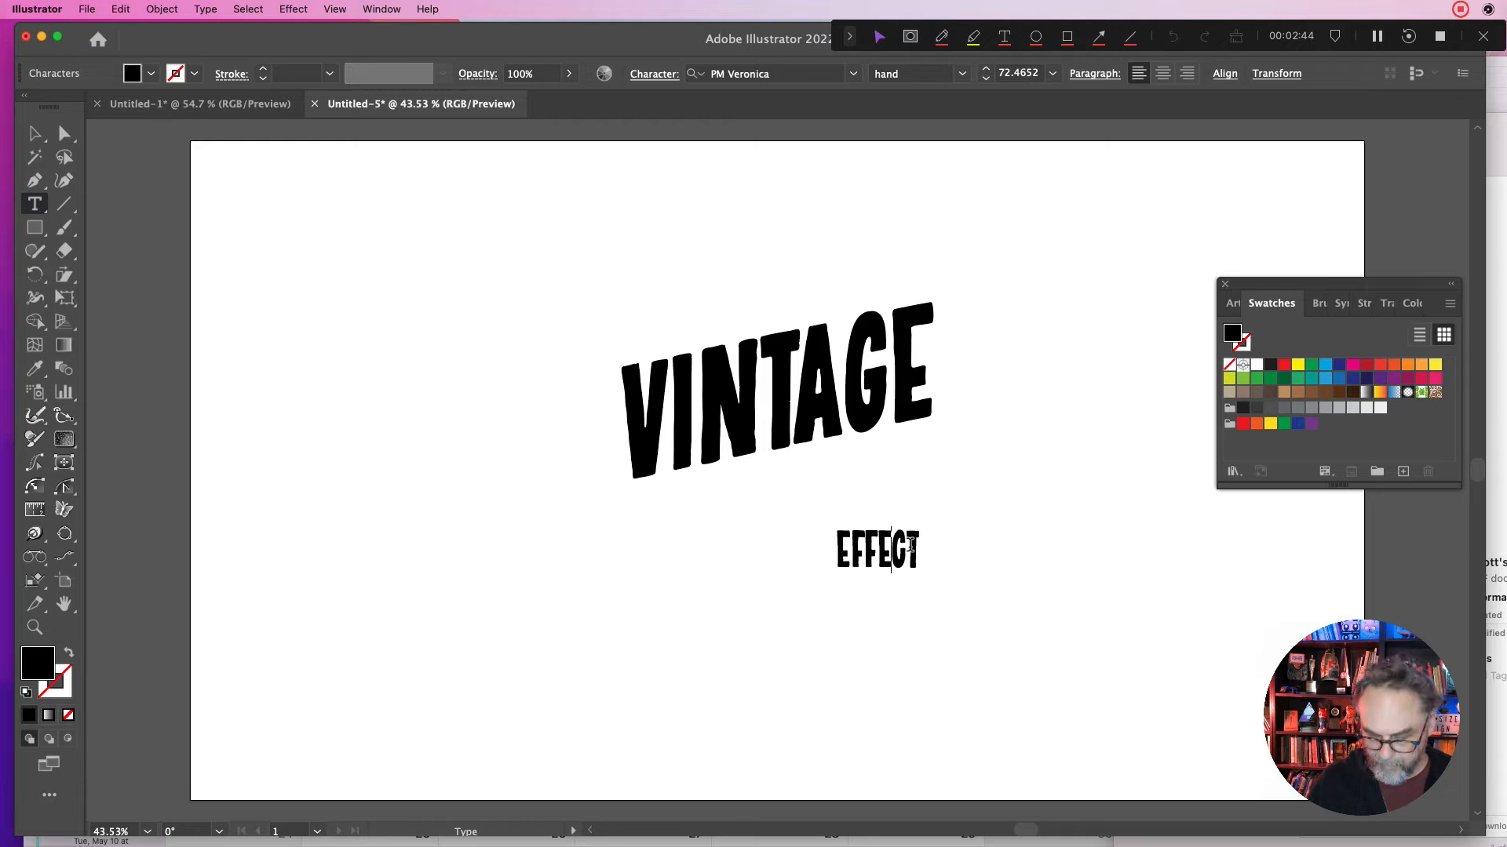
# - Change the font of the "Effect" text to PM Doorbuster Script Regular
pyautogui.doubleClick(910, 544)
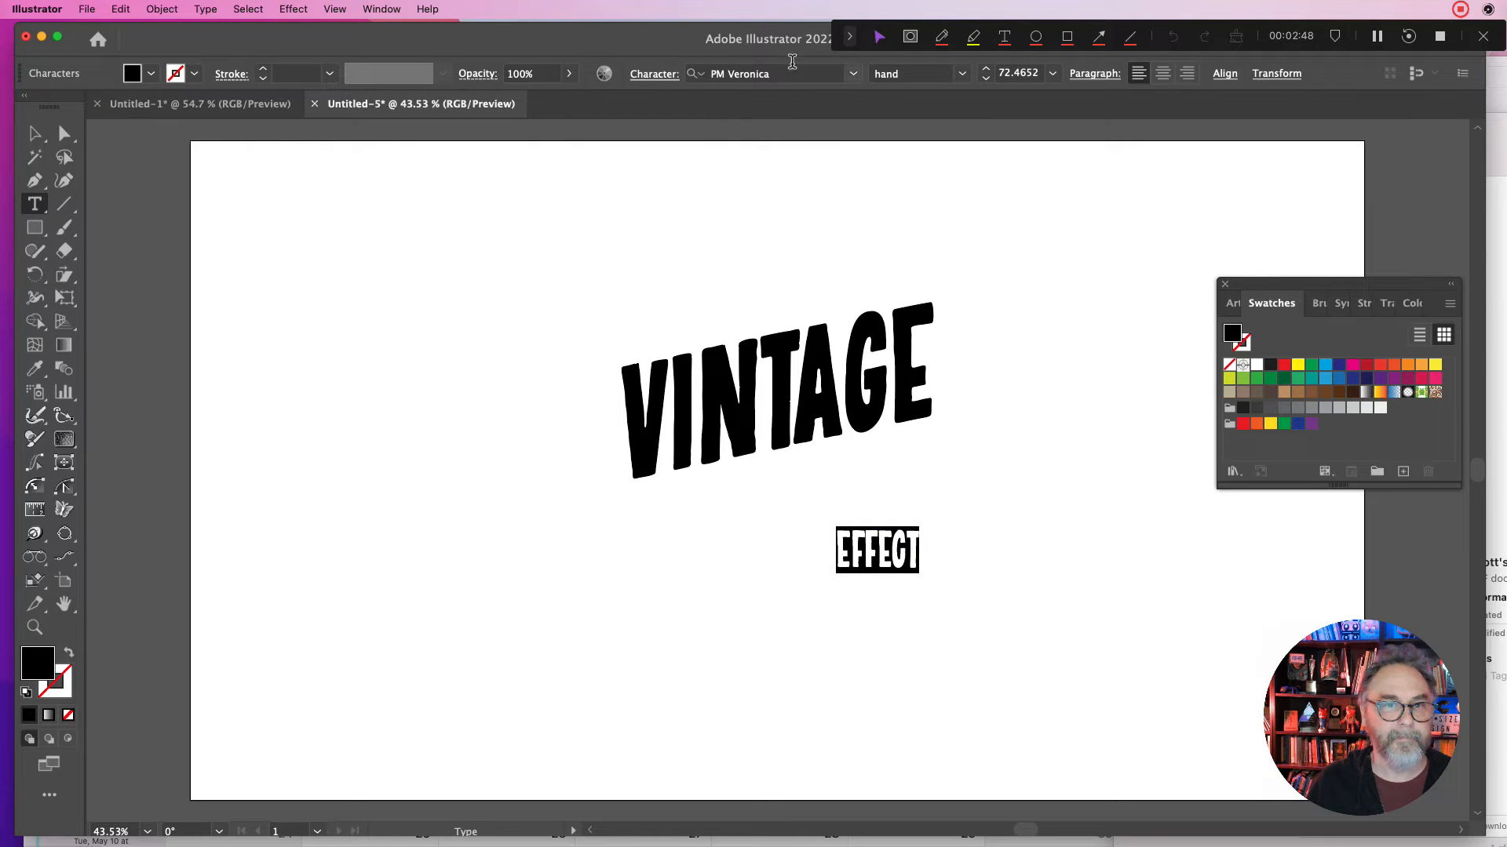
pyautogui.click(853, 77)
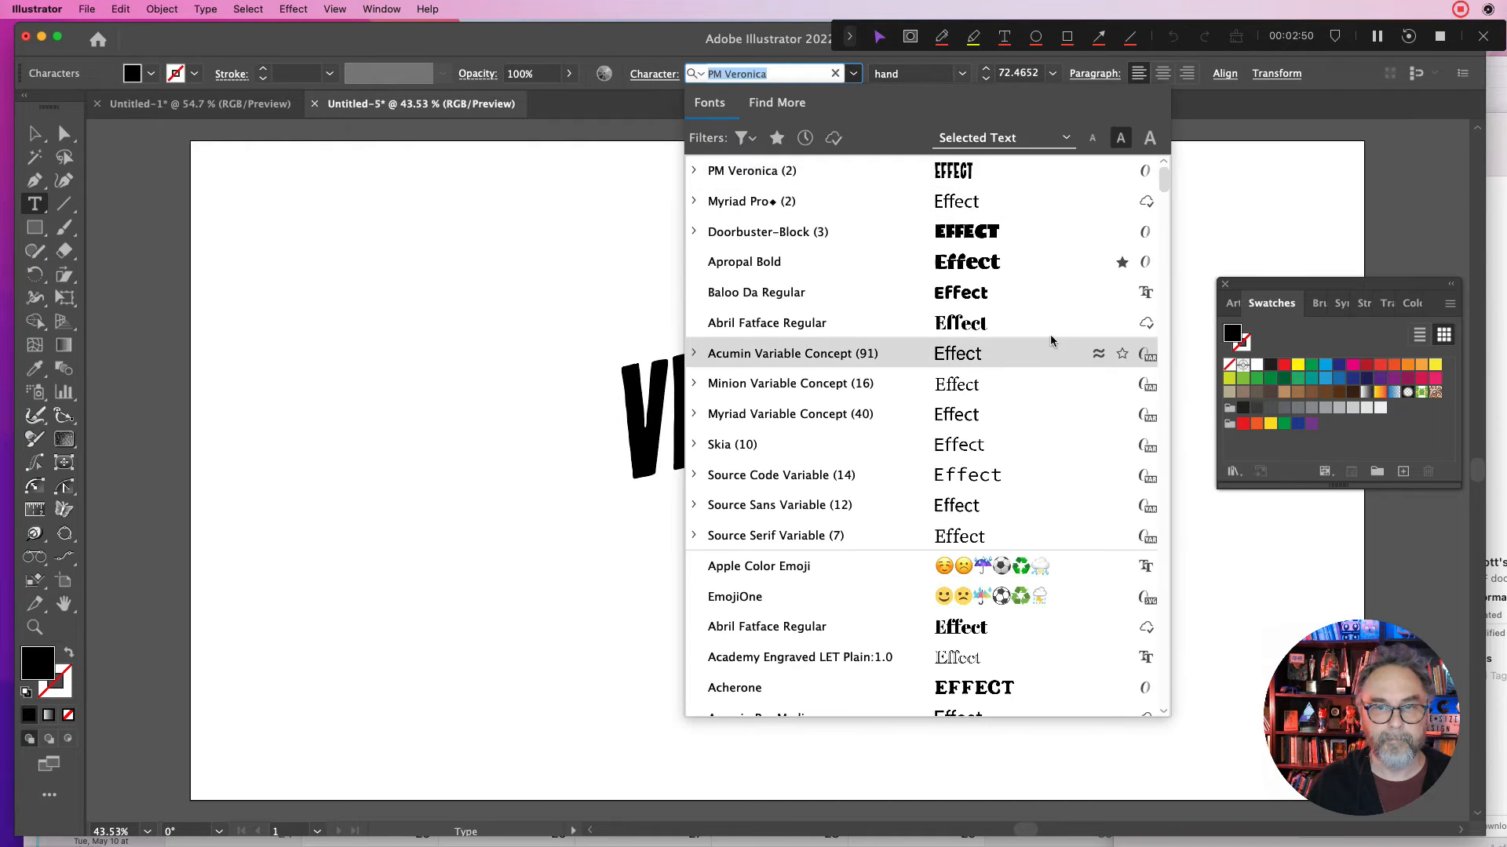
pyautogui.click(1026, 323)
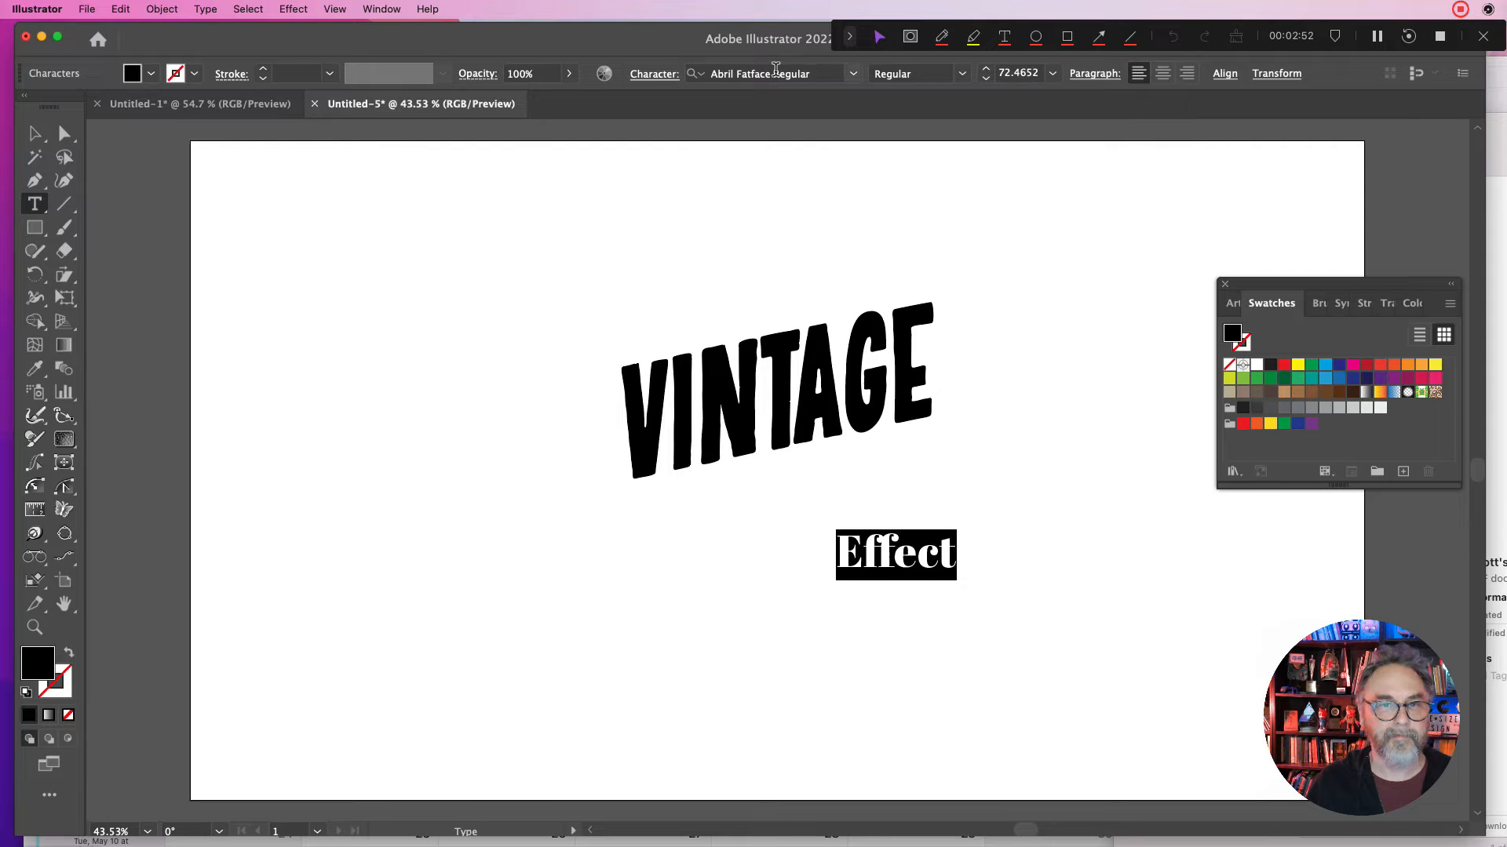
pyautogui.click(853, 73)
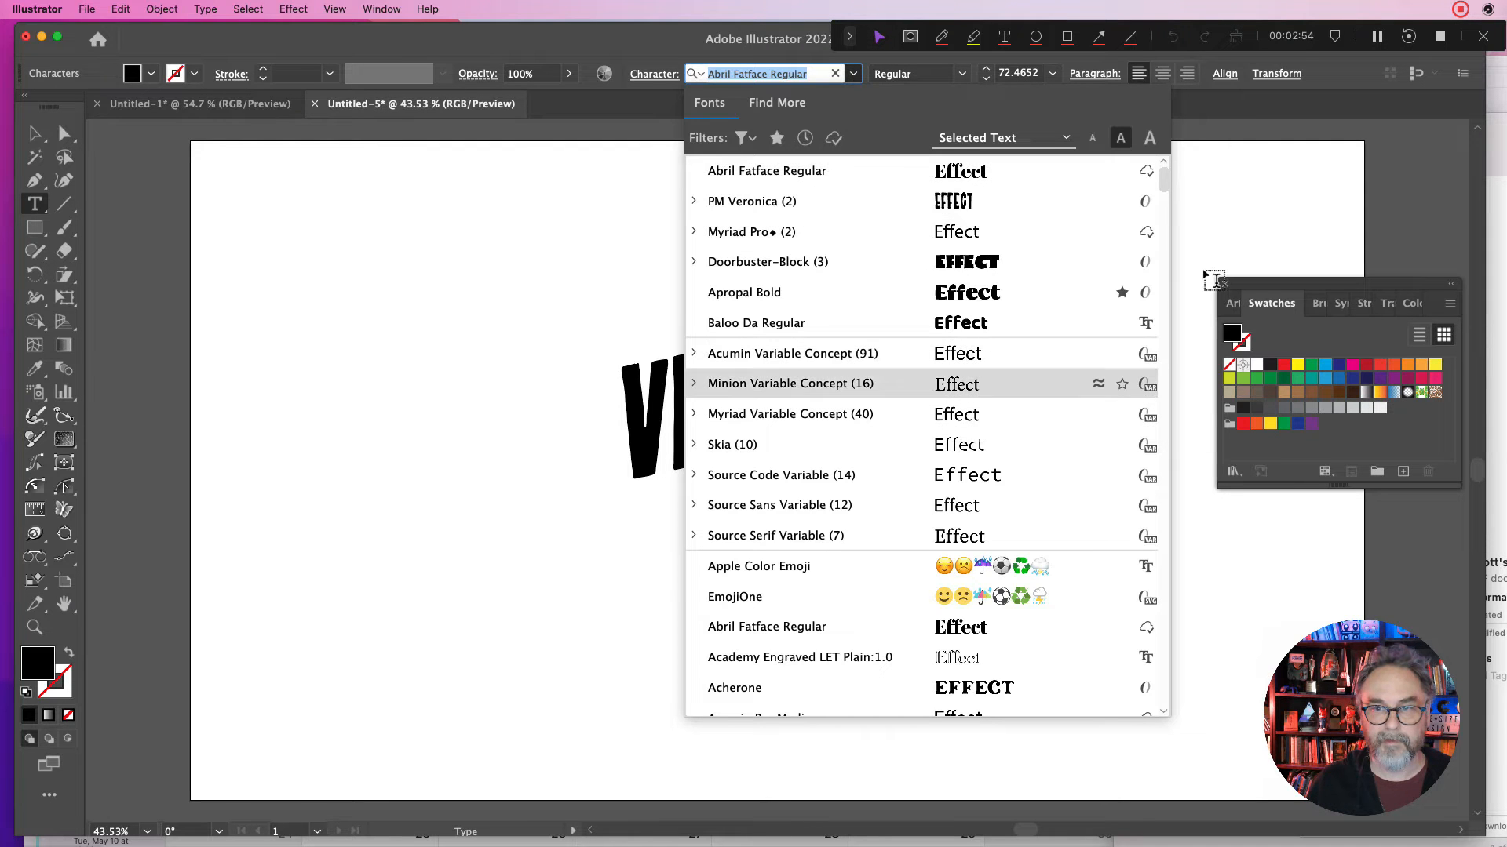
pyautogui.moveTo(1165, 179); pyautogui.dragTo(1137, 496)
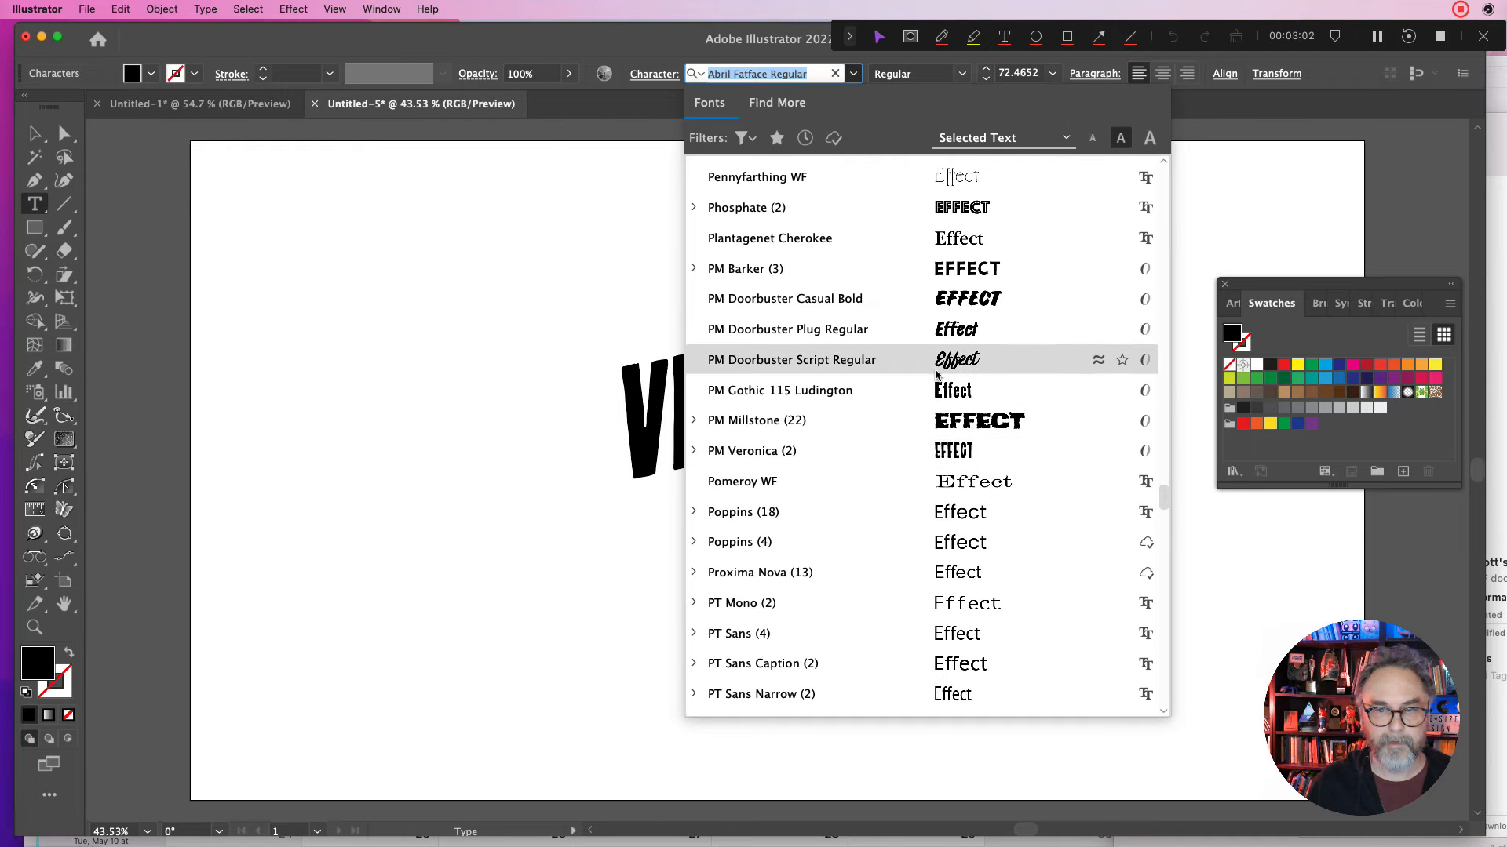
pyautogui.click(915, 360)
# - Enlarge "Effect" to about 103 pt directly beneath the right end of VINTAGE and fill it with orange
pyautogui.click(34, 133)
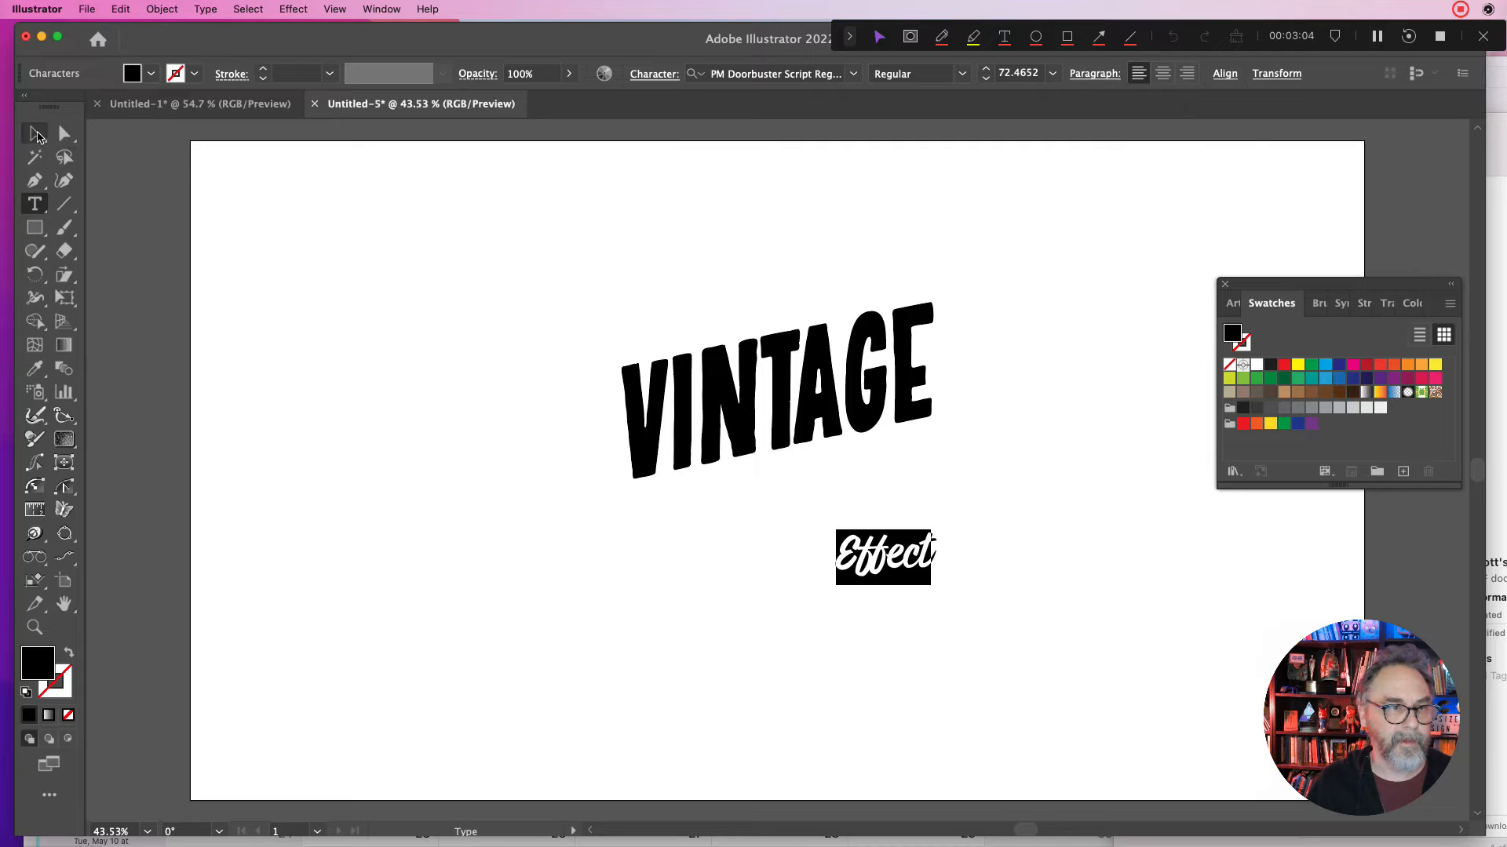
pyautogui.moveTo(939, 588); pyautogui.dragTo(901, 488)
pyautogui.click(1029, 430)
pyautogui.click(923, 491)
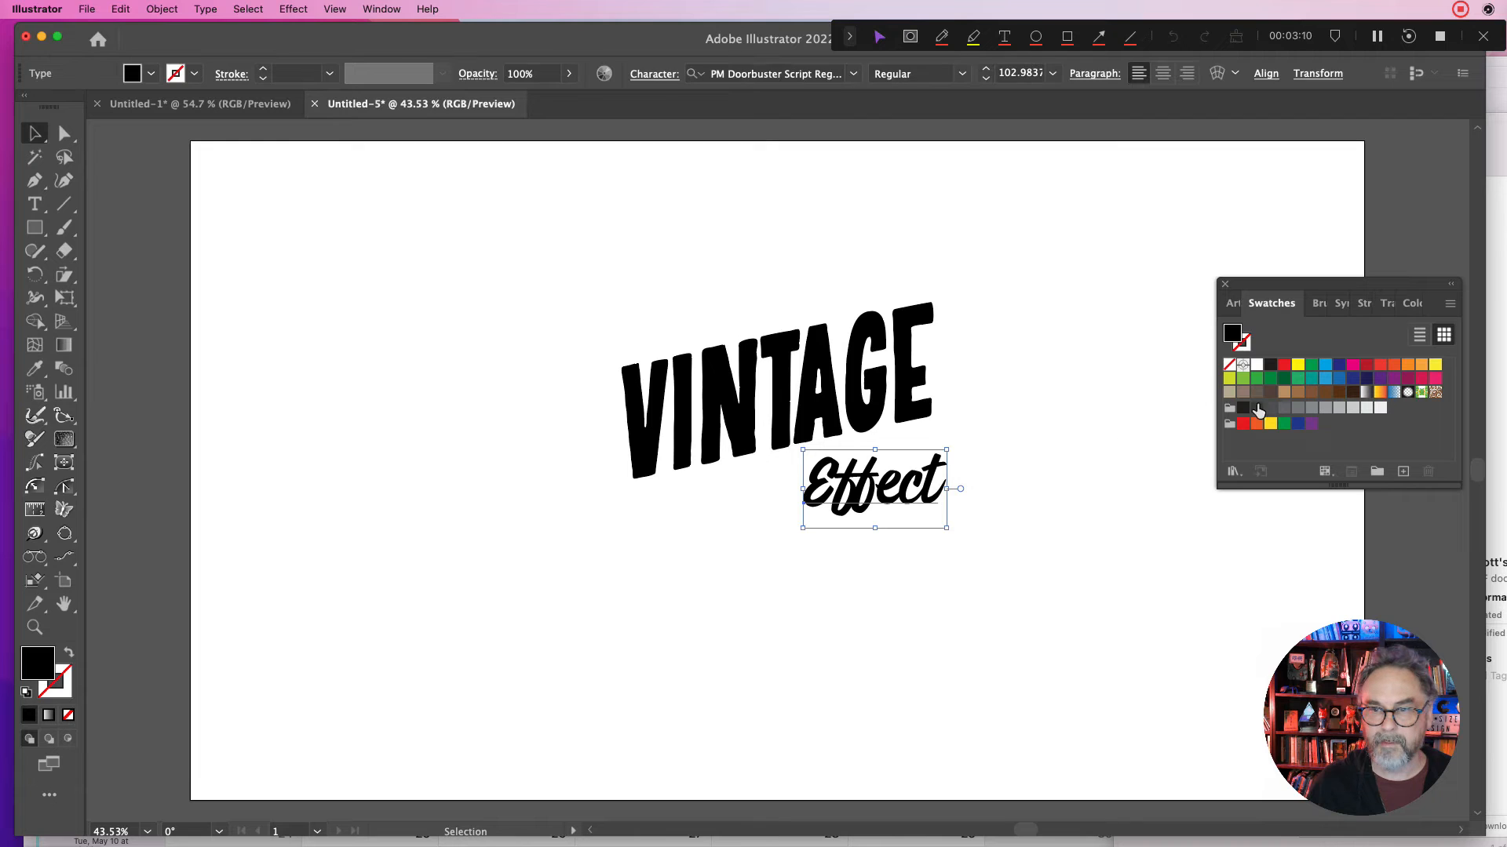
pyautogui.click(1408, 364)
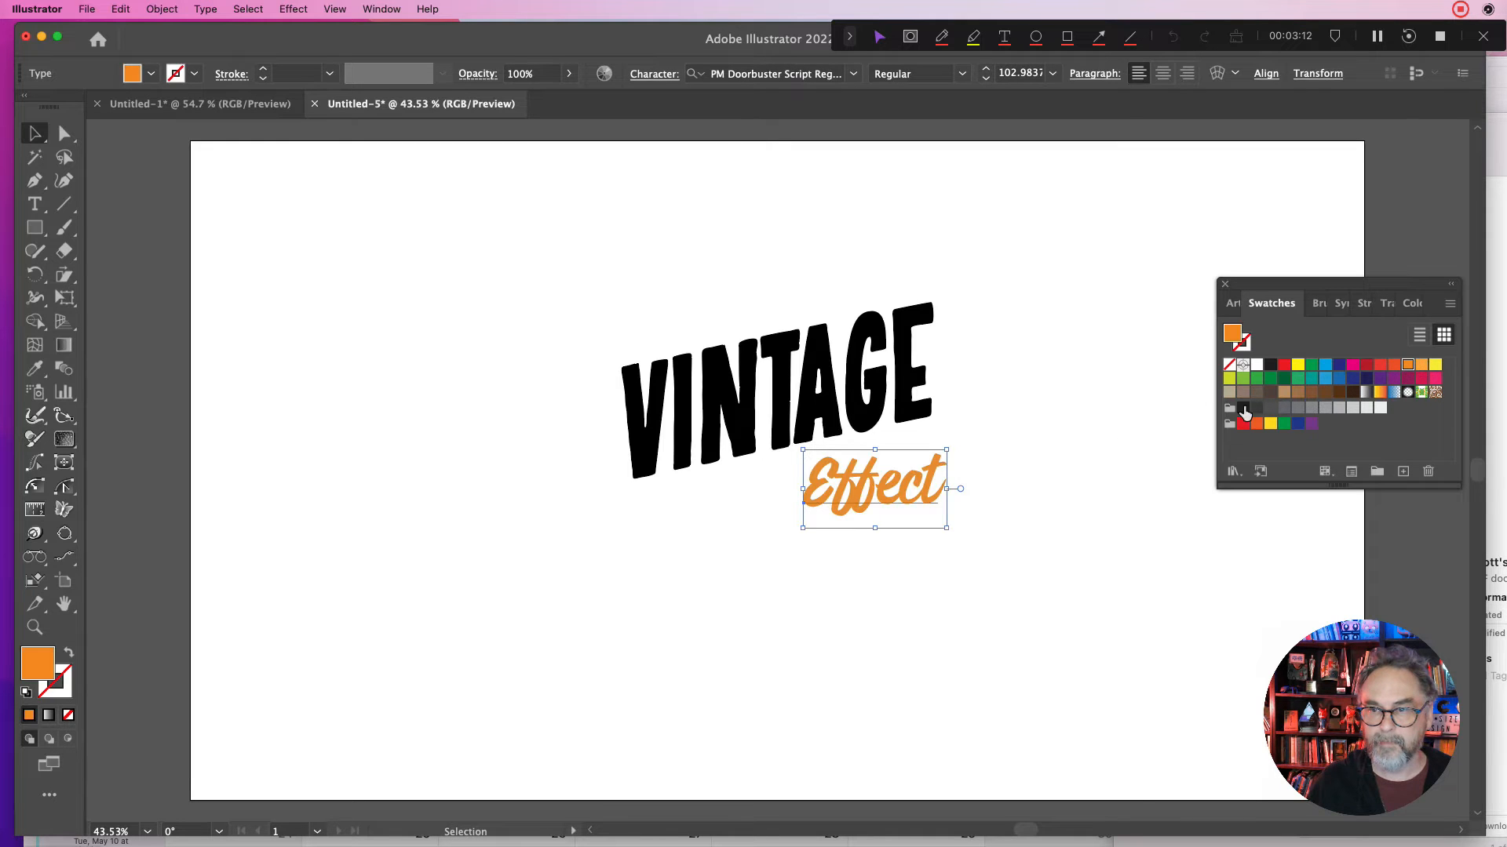
# - Fill the VINTAGE text with red and deselect it
pyautogui.click(903, 416)
pyautogui.click(1284, 365)
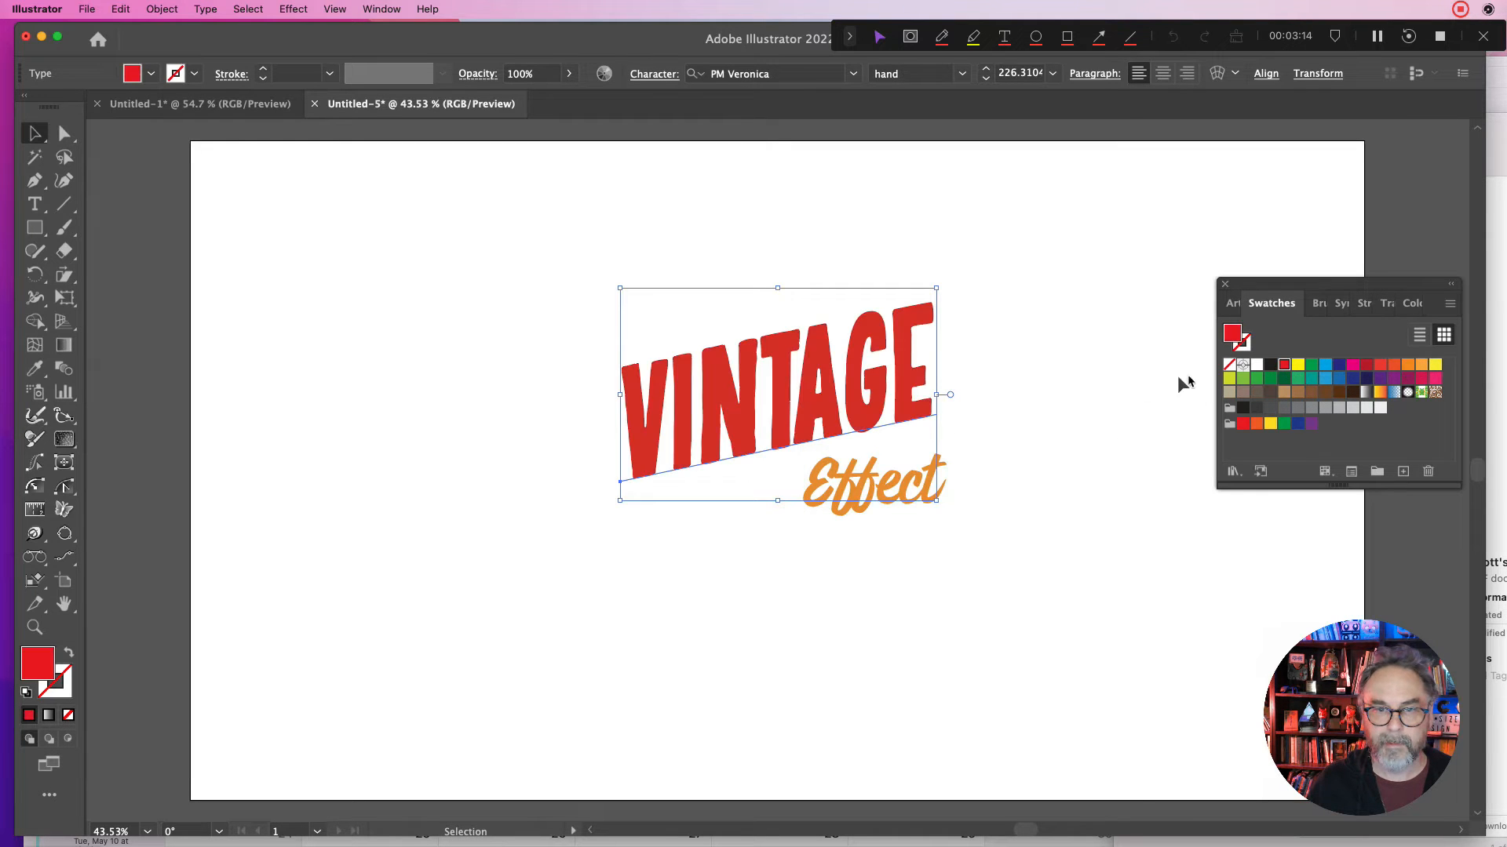
pyautogui.click(1043, 396)
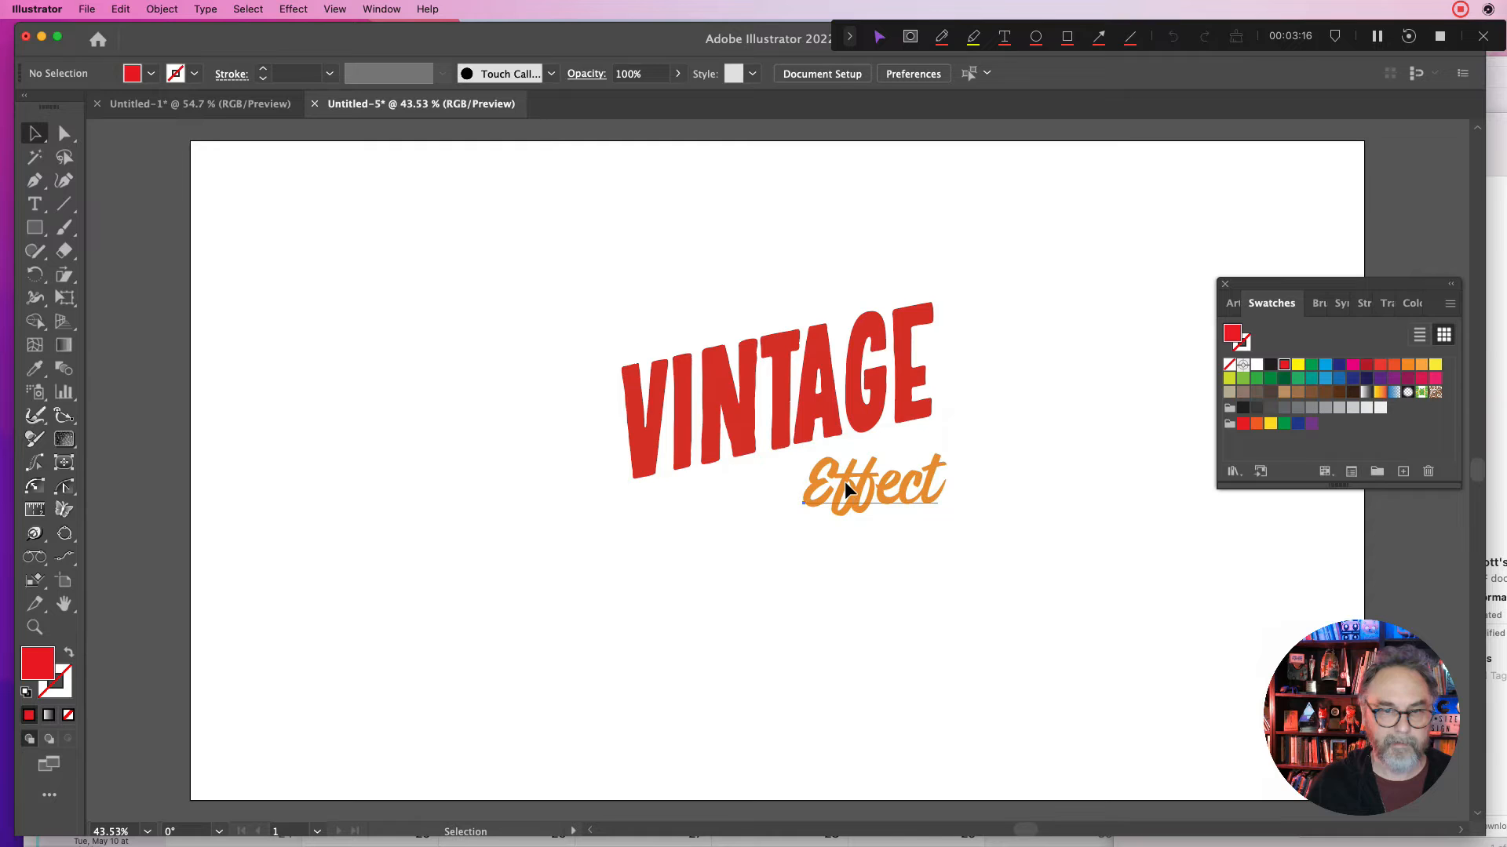
# - Duplicate the orange "Effect" text above the left end of VINTAGE and change the copy's wording to "The"
pyautogui.moveTo(845, 482); pyautogui.dragTo(751, 299)
pyautogui.doubleClick(637, 296)
pyautogui.write('Th')
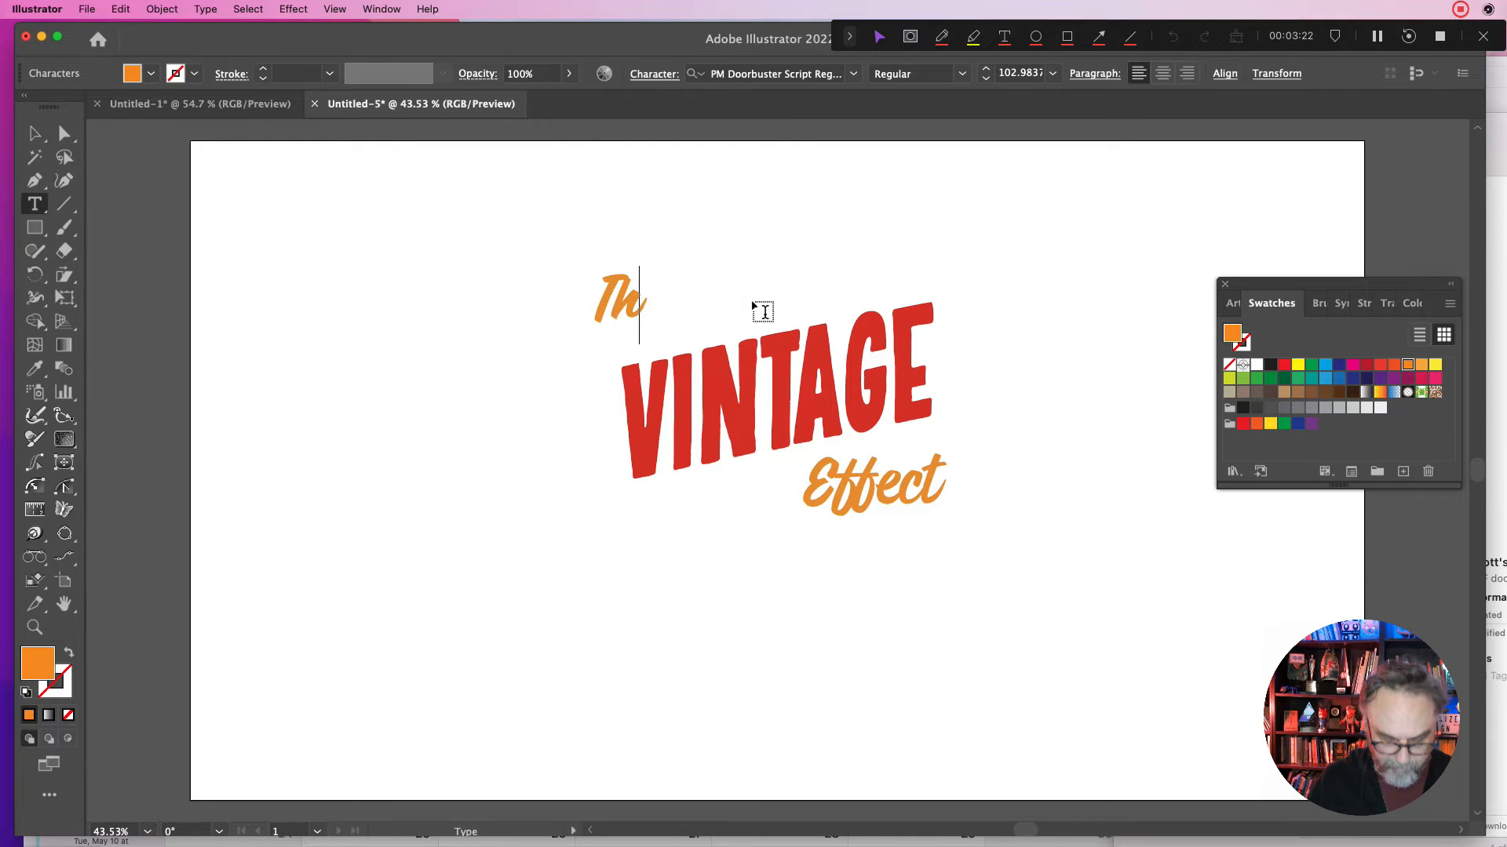
pyautogui.write('e')
pyautogui.click(35, 134)
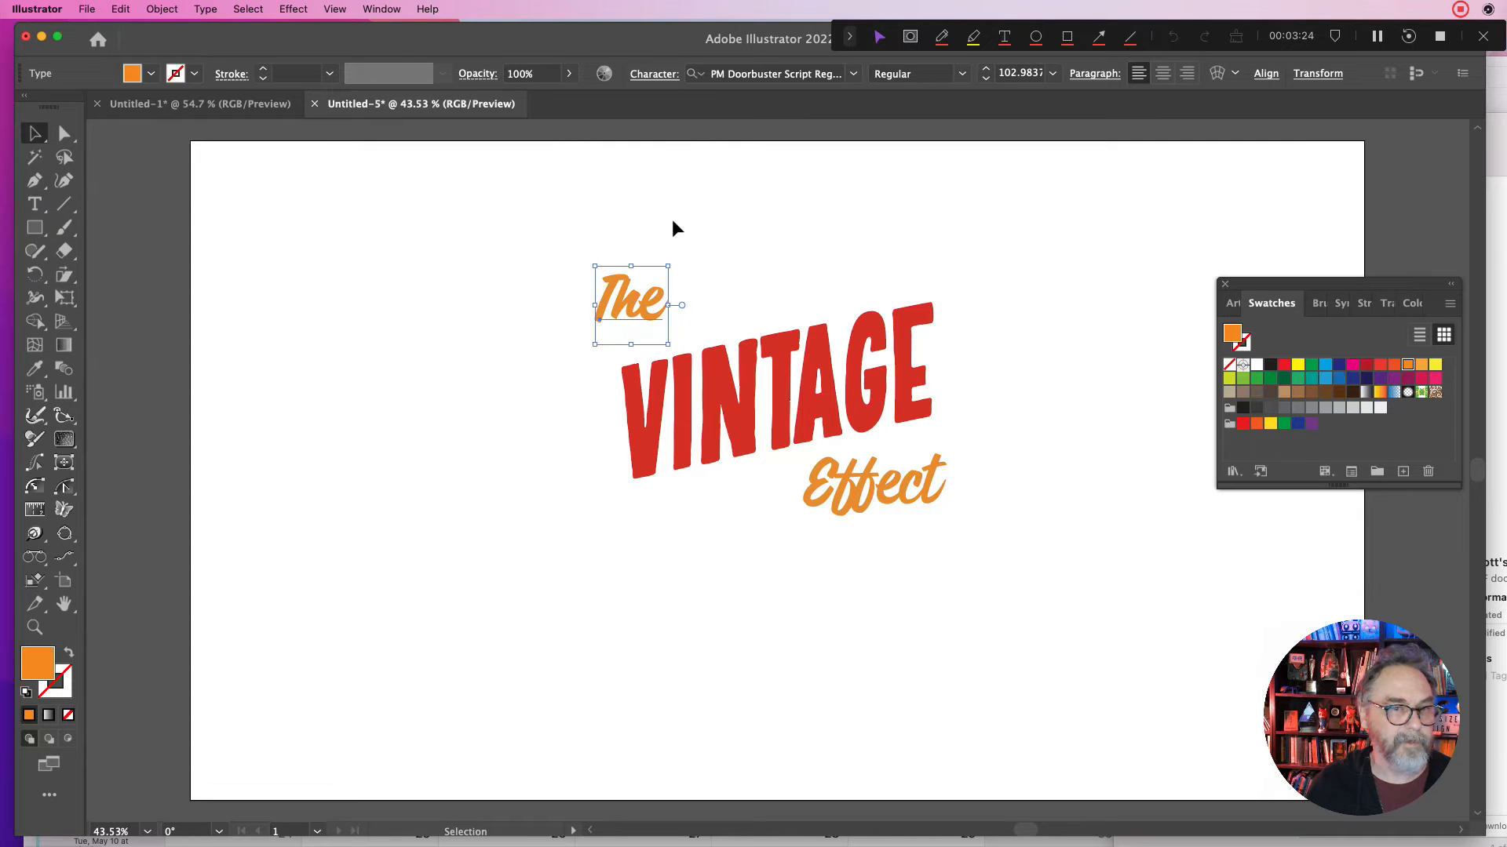
pyautogui.moveTo(664, 300); pyautogui.dragTo(666, 316)
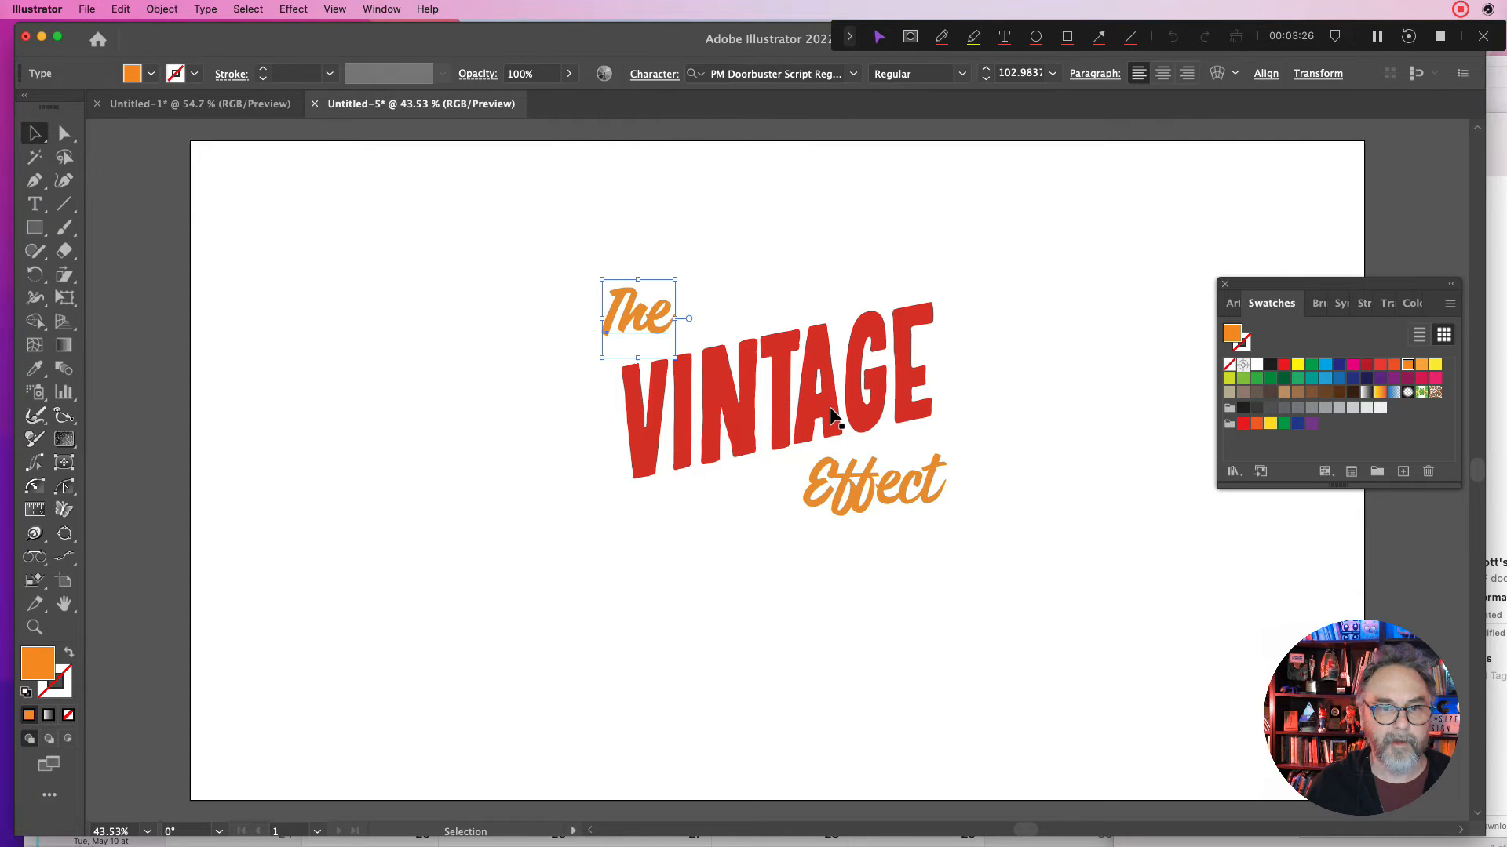
# - Replace the word VINTAGE with RETRO in the slanted red text
pyautogui.doubleClick(833, 416)
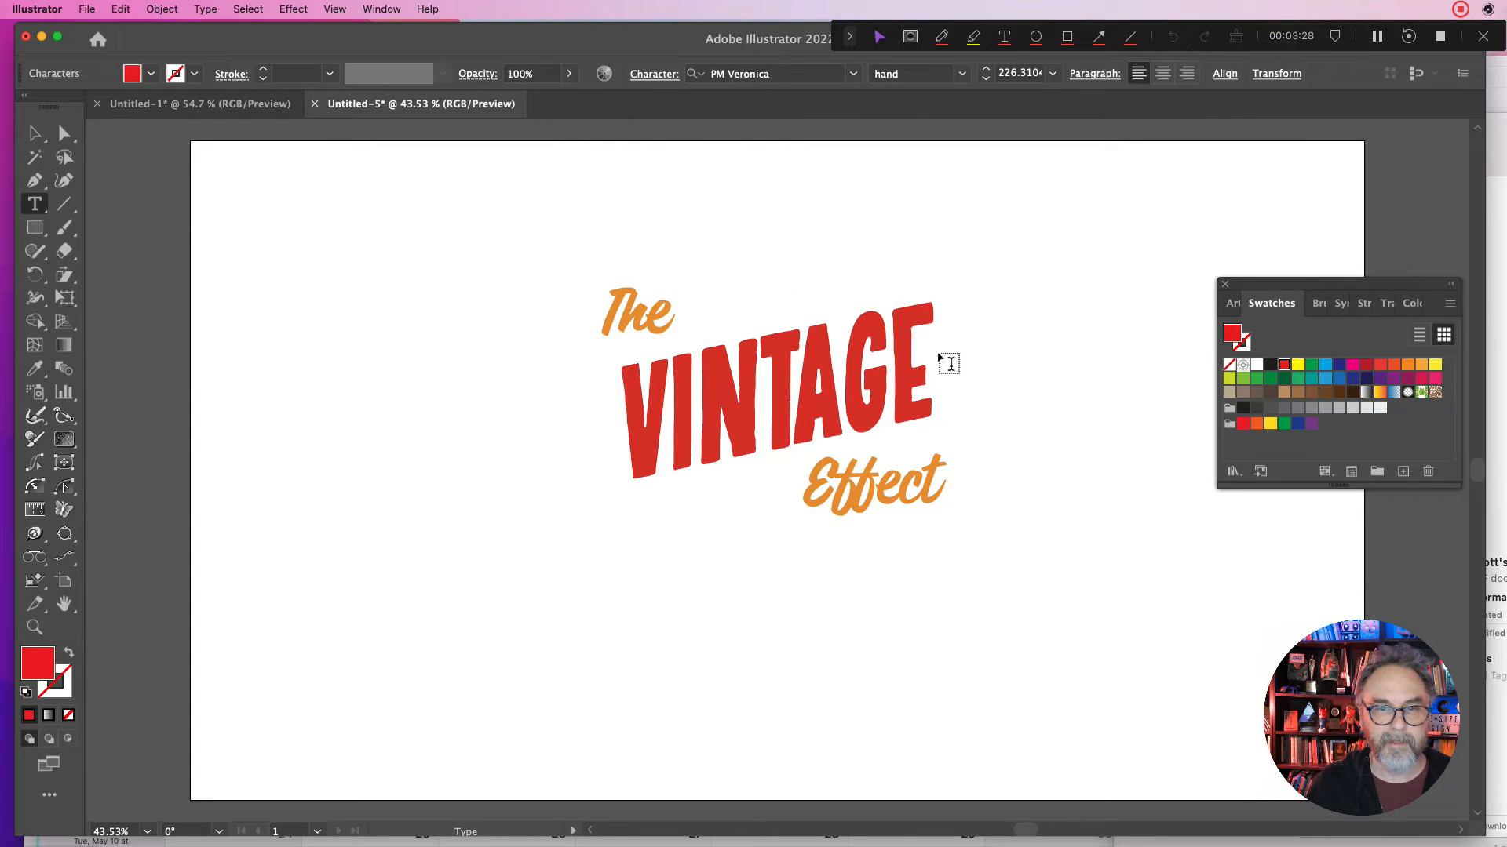
pyautogui.moveTo(932, 349); pyautogui.dragTo(583, 406)
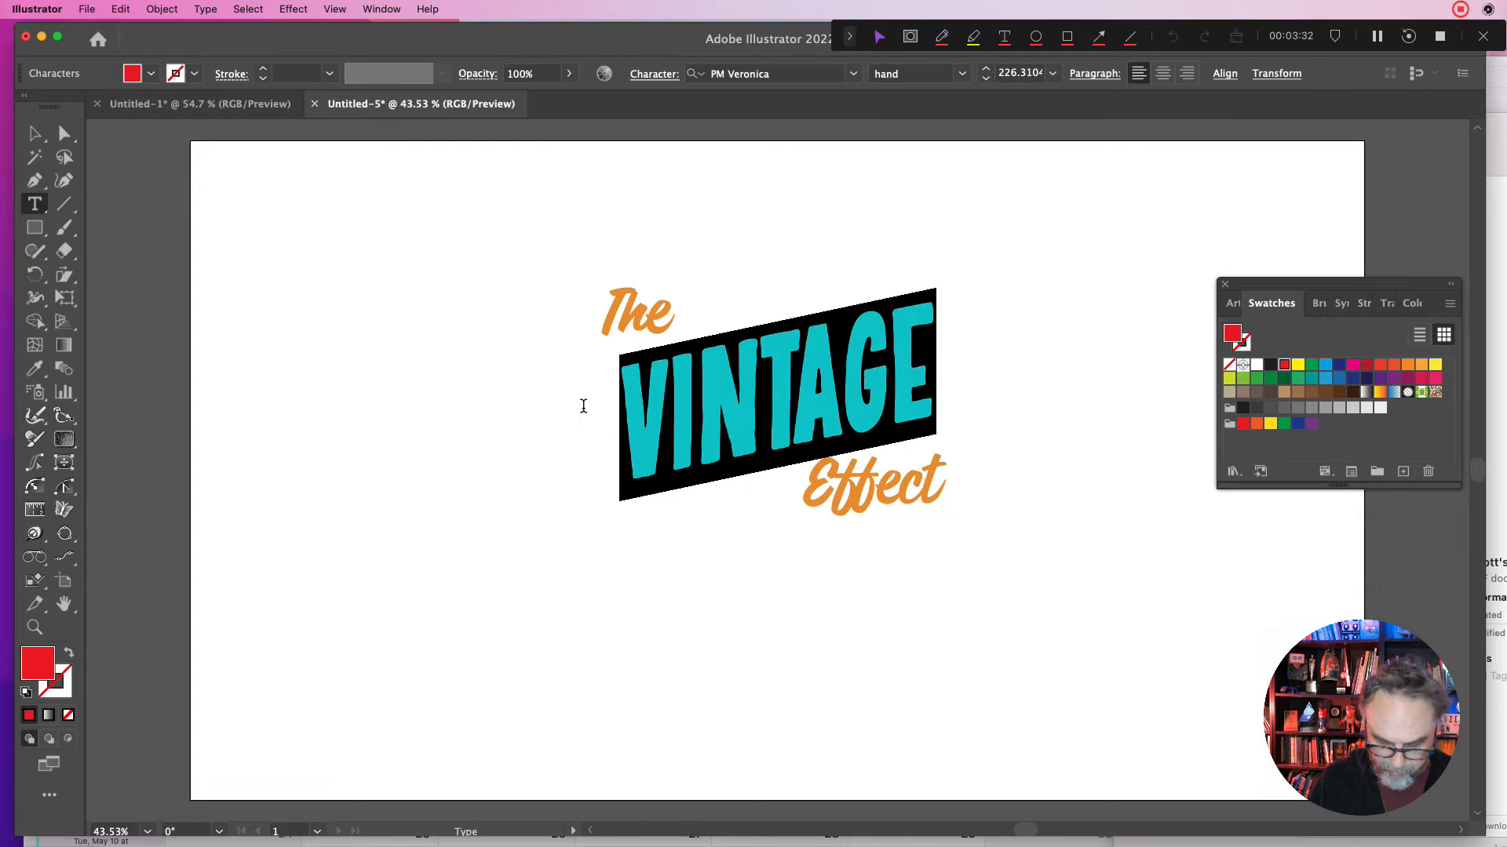
pyautogui.write('T')
pyautogui.press('BackSpace')
pyautogui.write('RET')
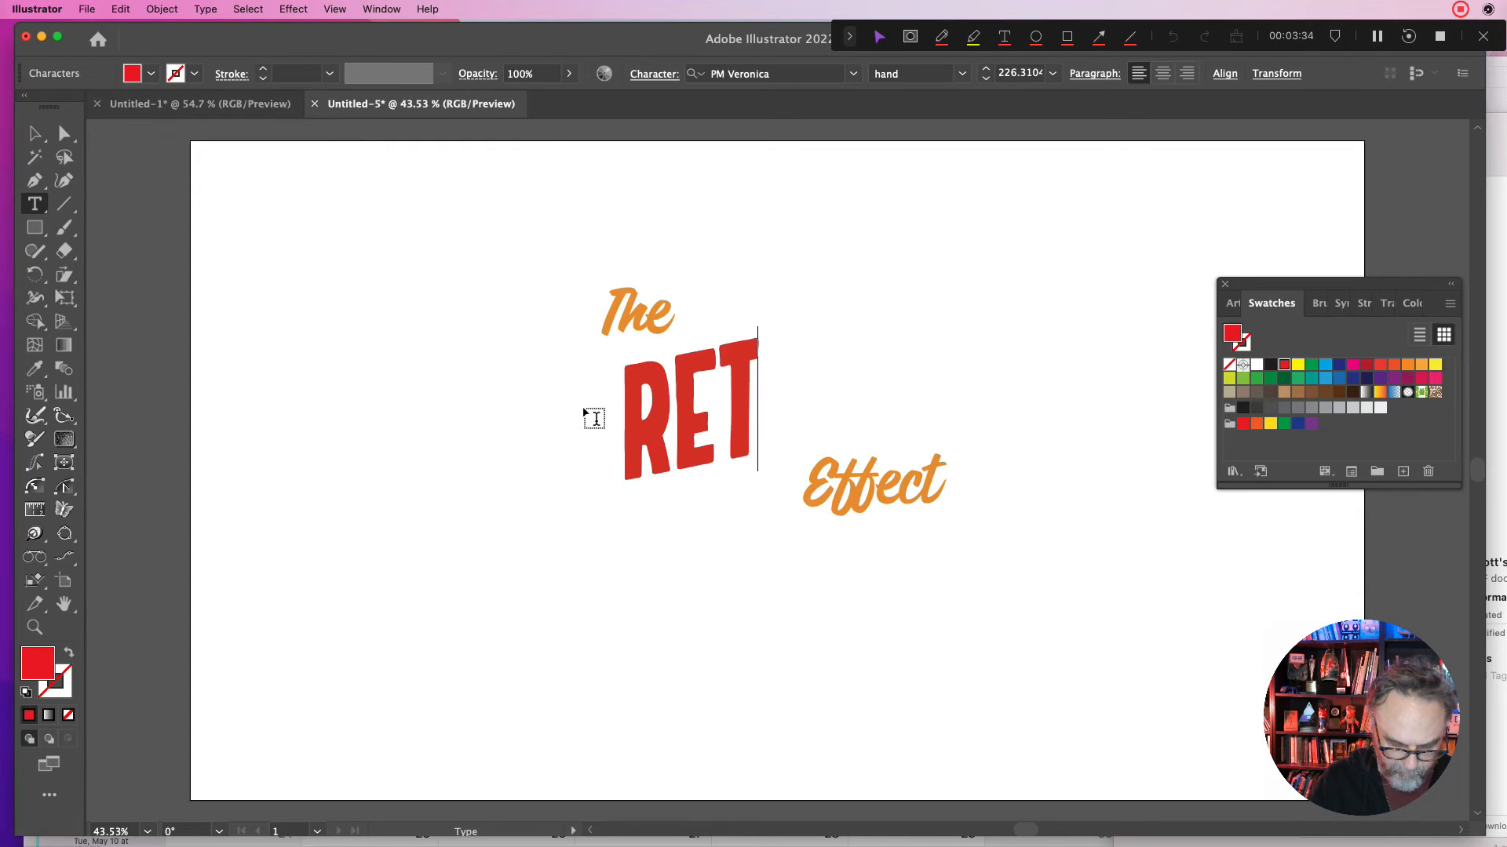
pyautogui.write('RO')
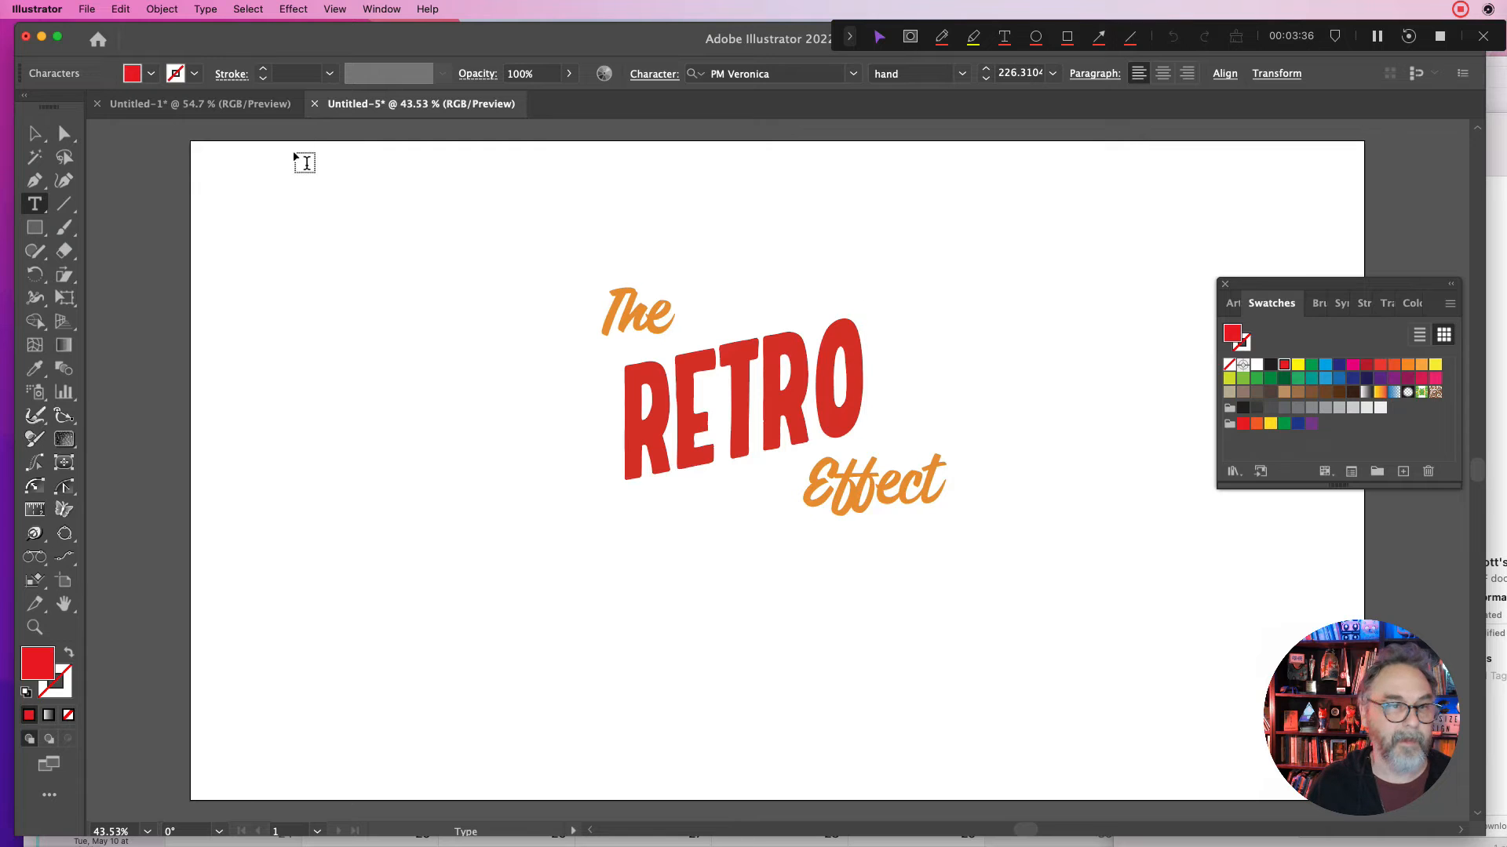
# - Move "Effect" left beneath the end of RETRO and bring "The" slightly closer to the word's upper left
pyautogui.click(35, 133)
pyautogui.click(759, 235)
pyautogui.moveTo(847, 514); pyautogui.dragTo(793, 511)
pyautogui.moveTo(635, 314); pyautogui.dragTo(642, 322)
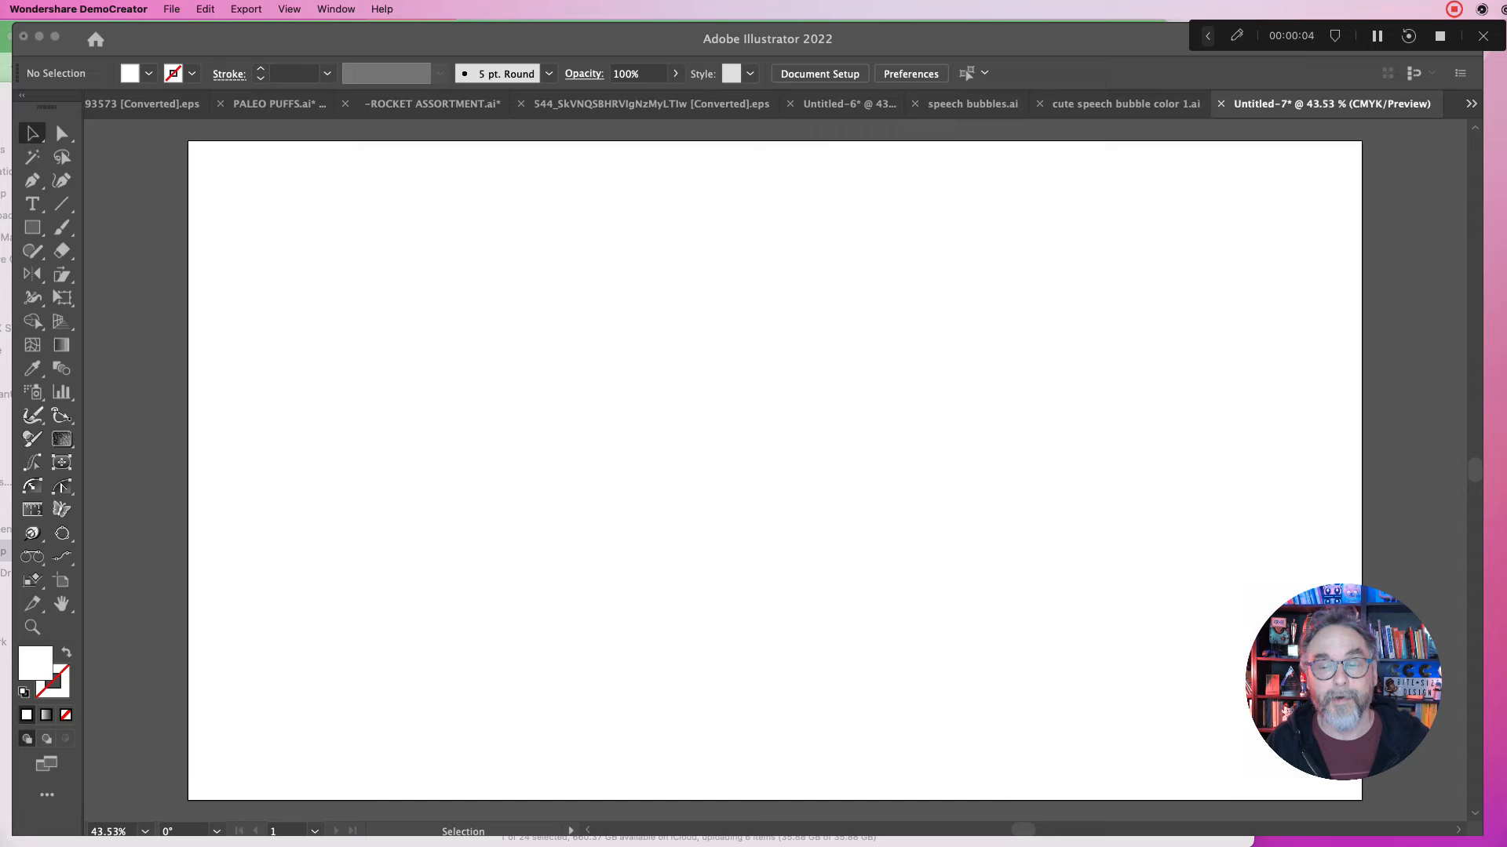
# - Switch to Illustrator and place the square-to-parallelogram symbol in the middle of the blank Untitled-7 artboard
pyautogui.press('super+Tab')
pyautogui.click(1056, 676)
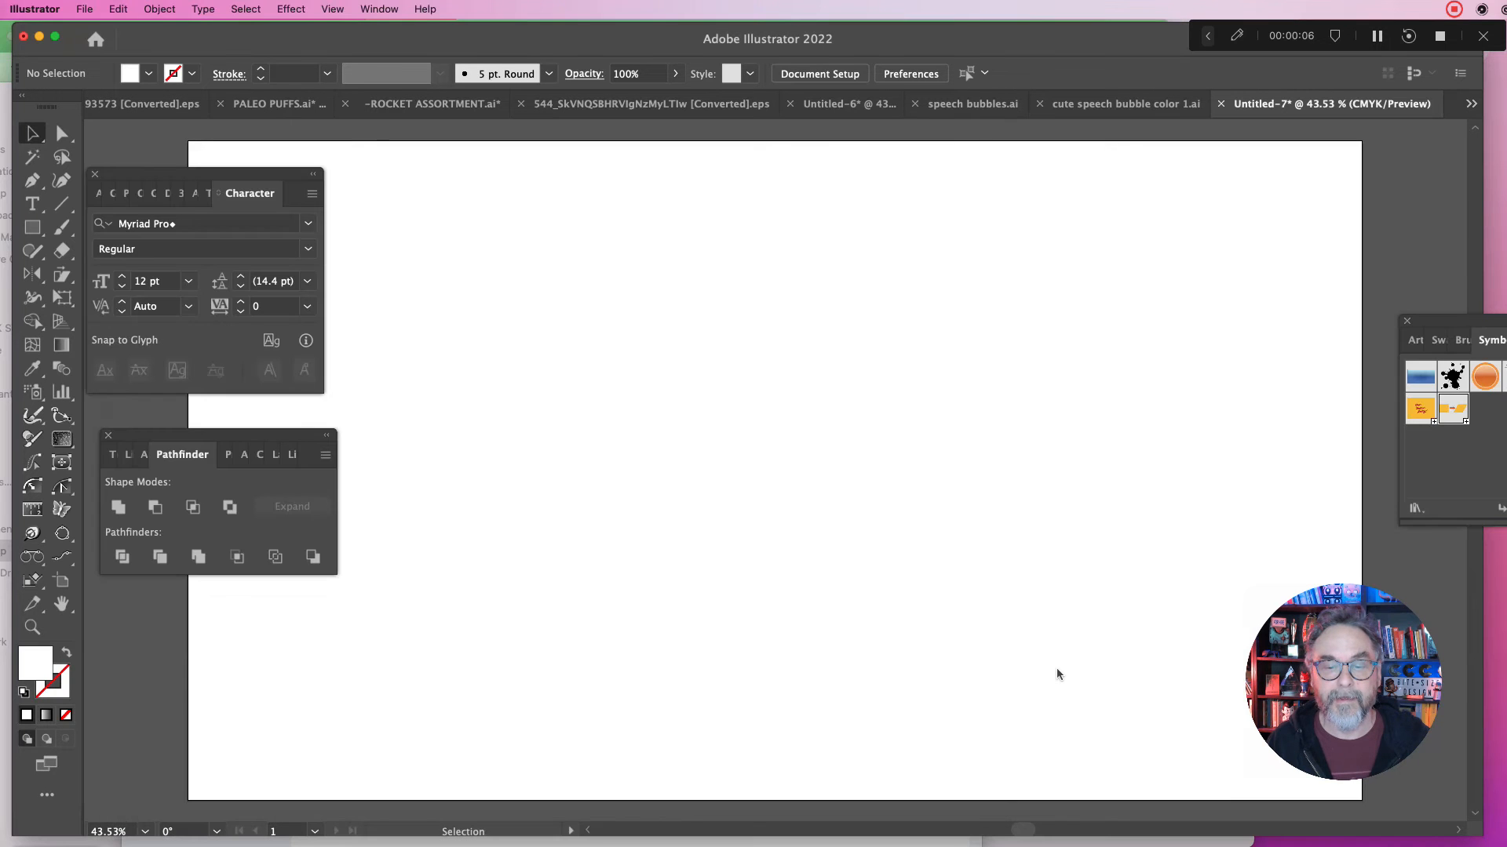
pyautogui.moveTo(1443, 415); pyautogui.dragTo(833, 447)
pyautogui.moveTo(949, 465); pyautogui.dragTo(891, 470)
pyautogui.click(1052, 617)
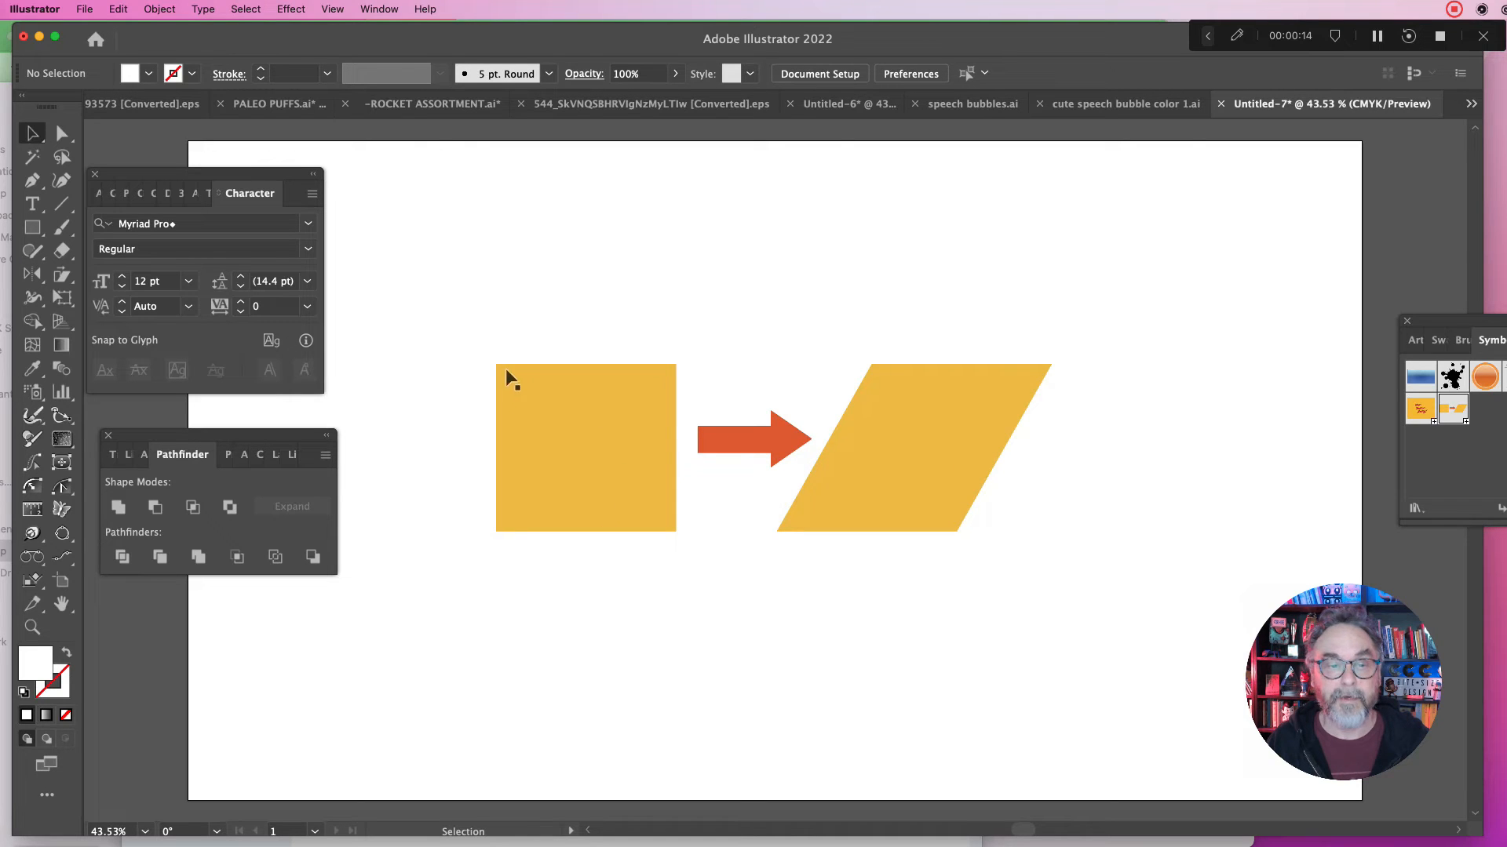
# - Shear the square-to-parallelogram symbol horizontally so its shapes lean to the right
pyautogui.click(58, 279)
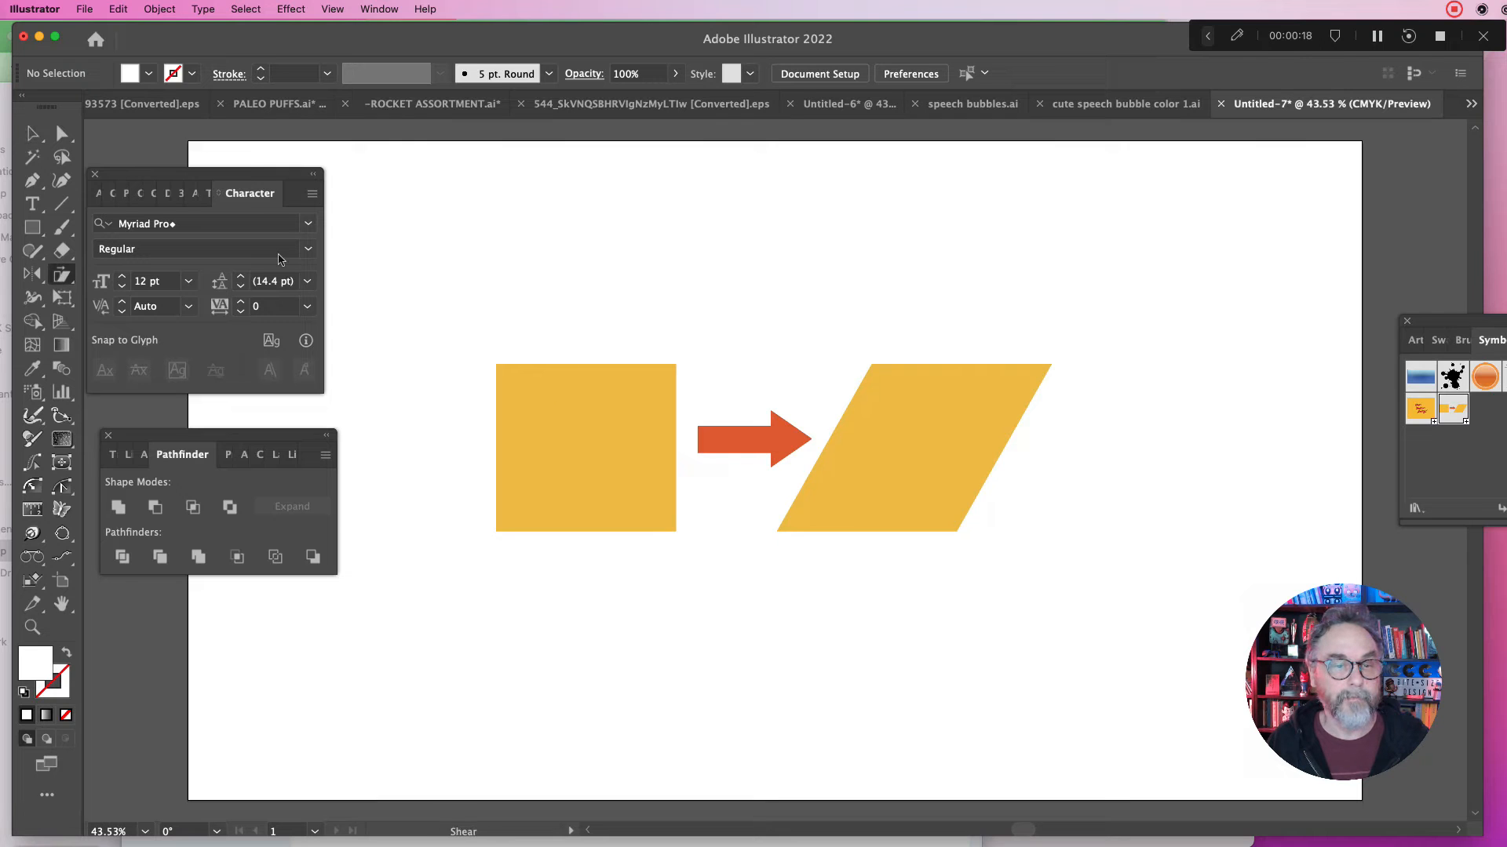
pyautogui.click(32, 135)
pyautogui.click(534, 408)
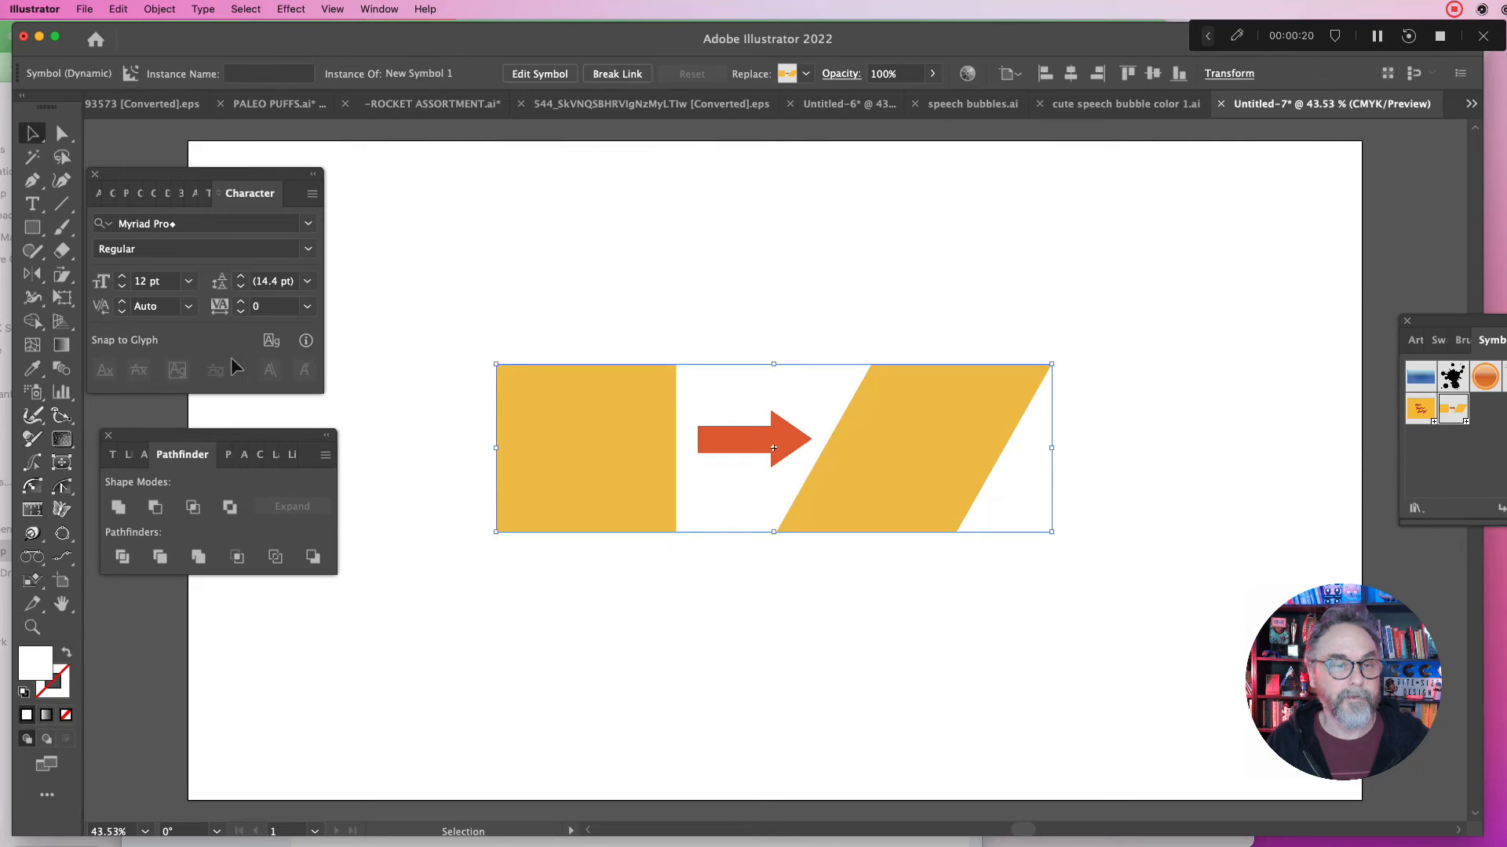
pyautogui.click(62, 276)
pyautogui.moveTo(529, 389); pyautogui.dragTo(547, 397)
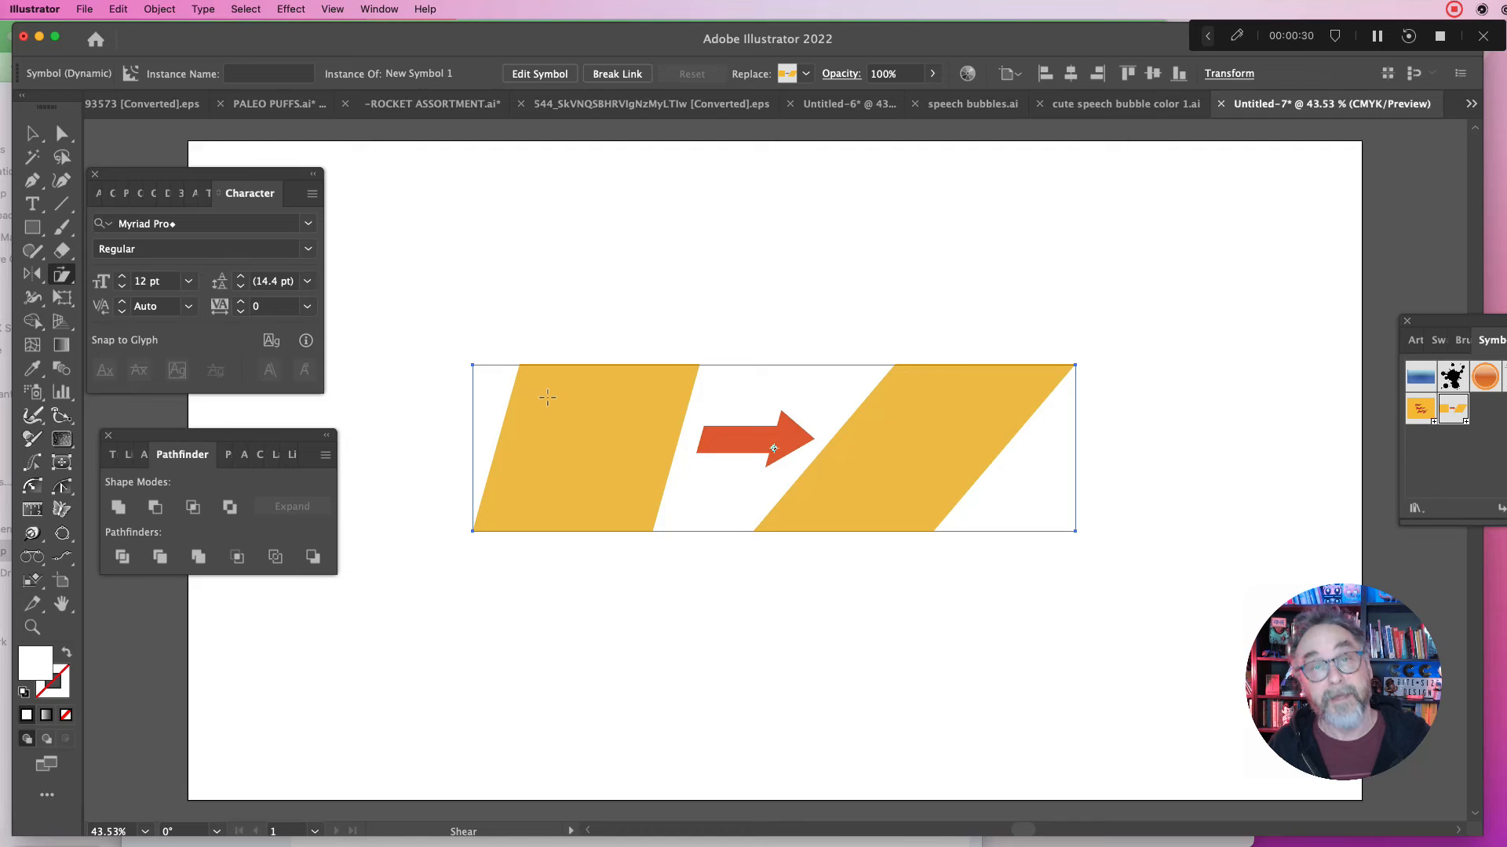
# - Delete the sheared shapes and place the yellow "One More Thing!" symbol on the artboard instead
pyautogui.click(31, 133)
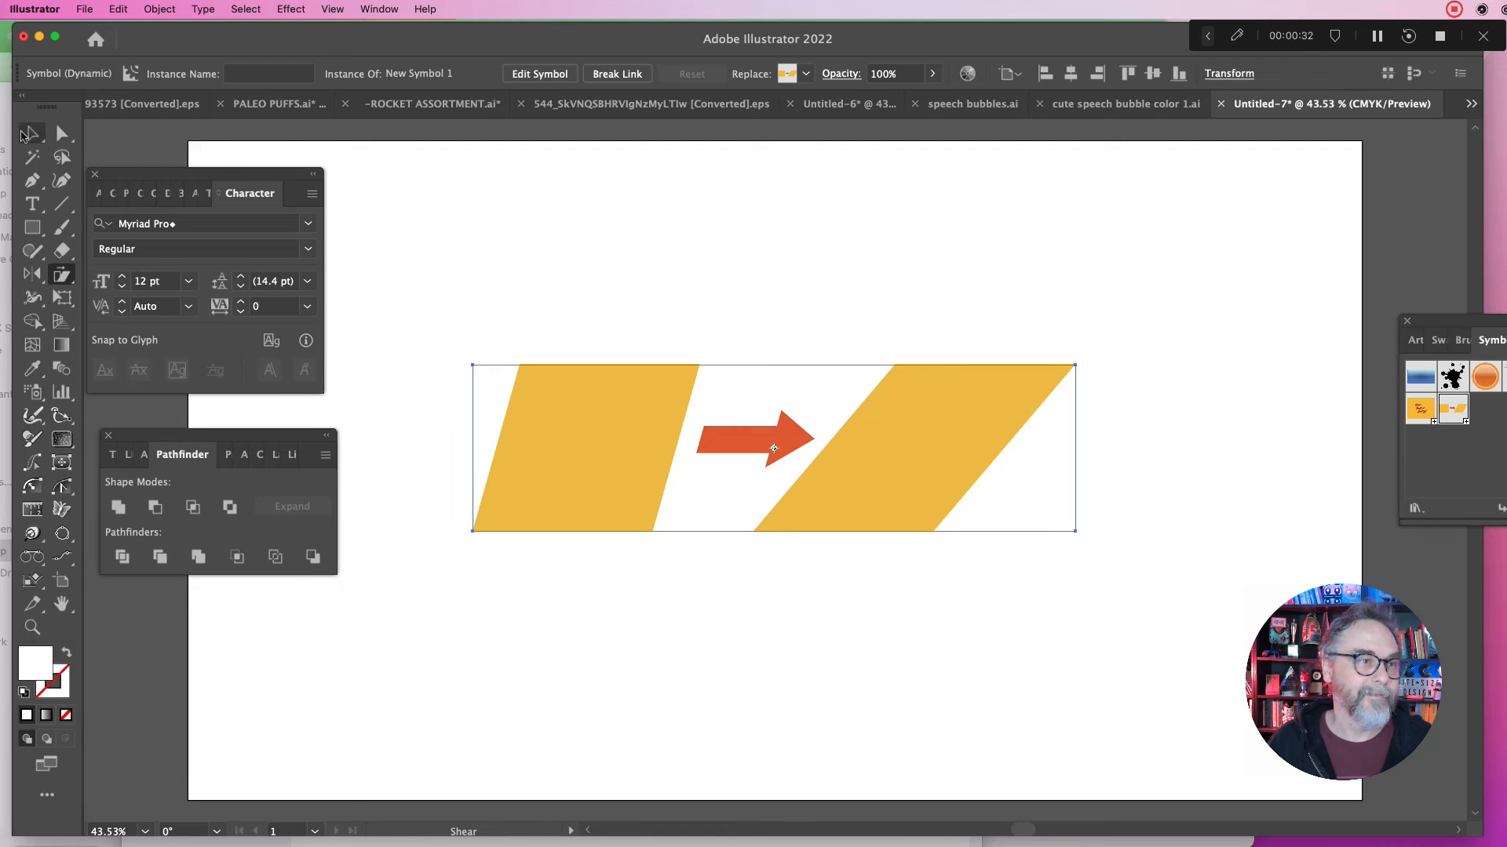
pyautogui.click(600, 334)
pyautogui.click(613, 415)
pyautogui.press('Delete')
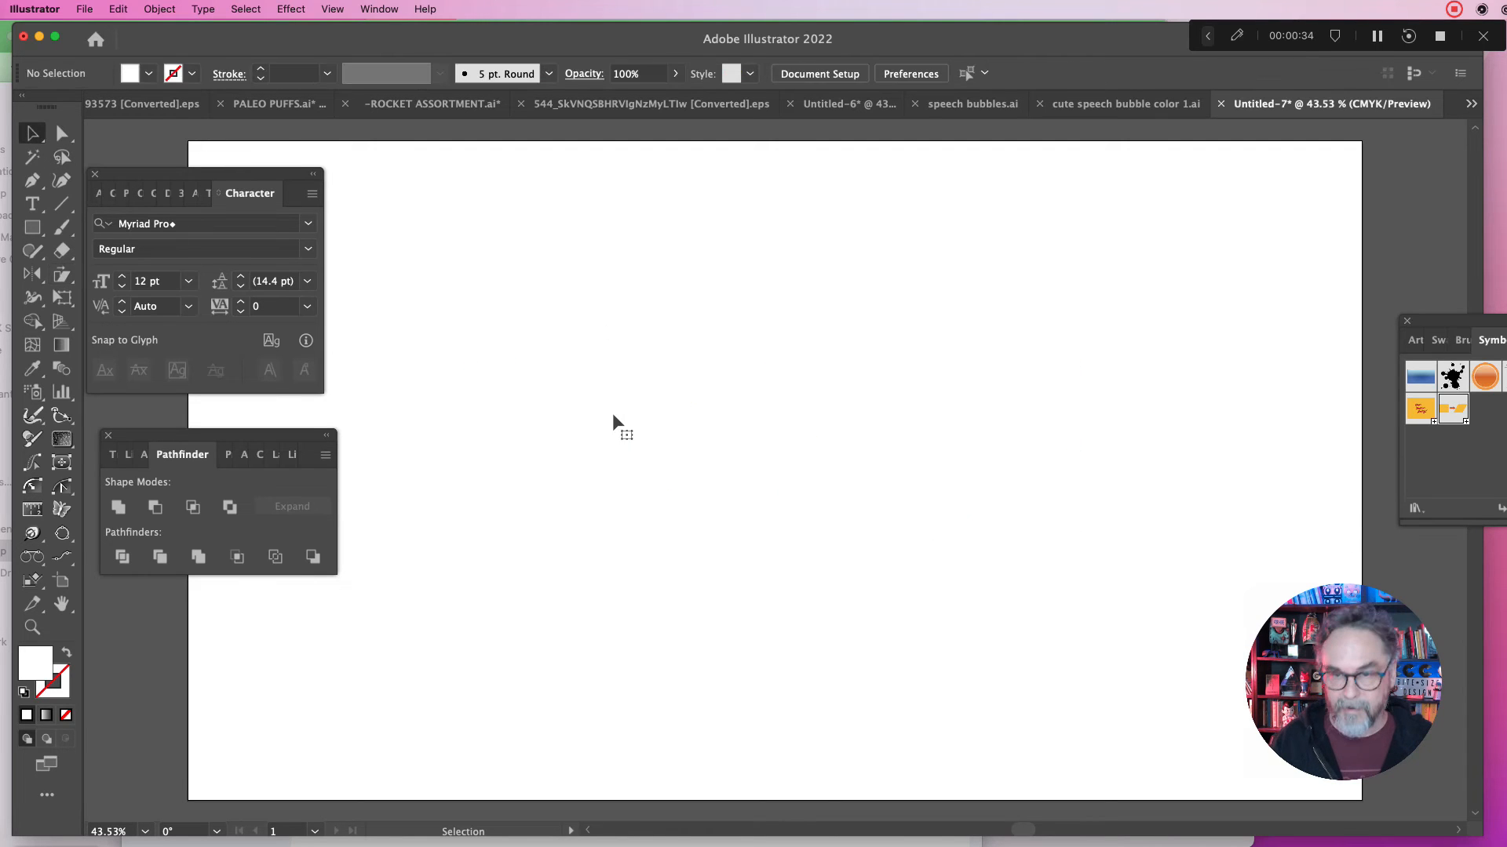
pyautogui.click(1418, 409)
pyautogui.moveTo(1418, 409); pyautogui.dragTo(836, 493)
pyautogui.click(1184, 347)
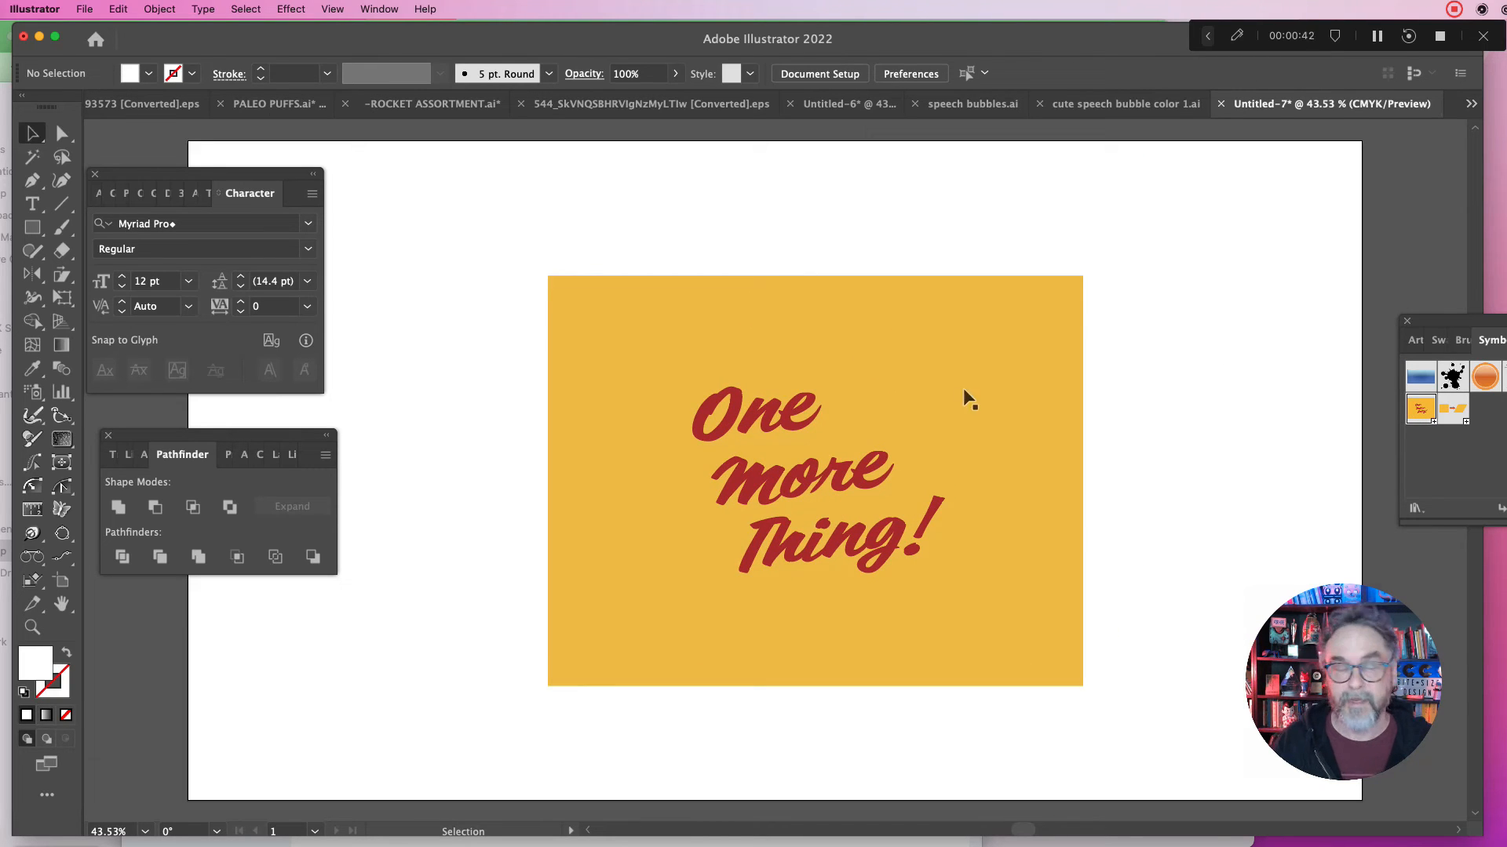
pyautogui.click(777, 408)
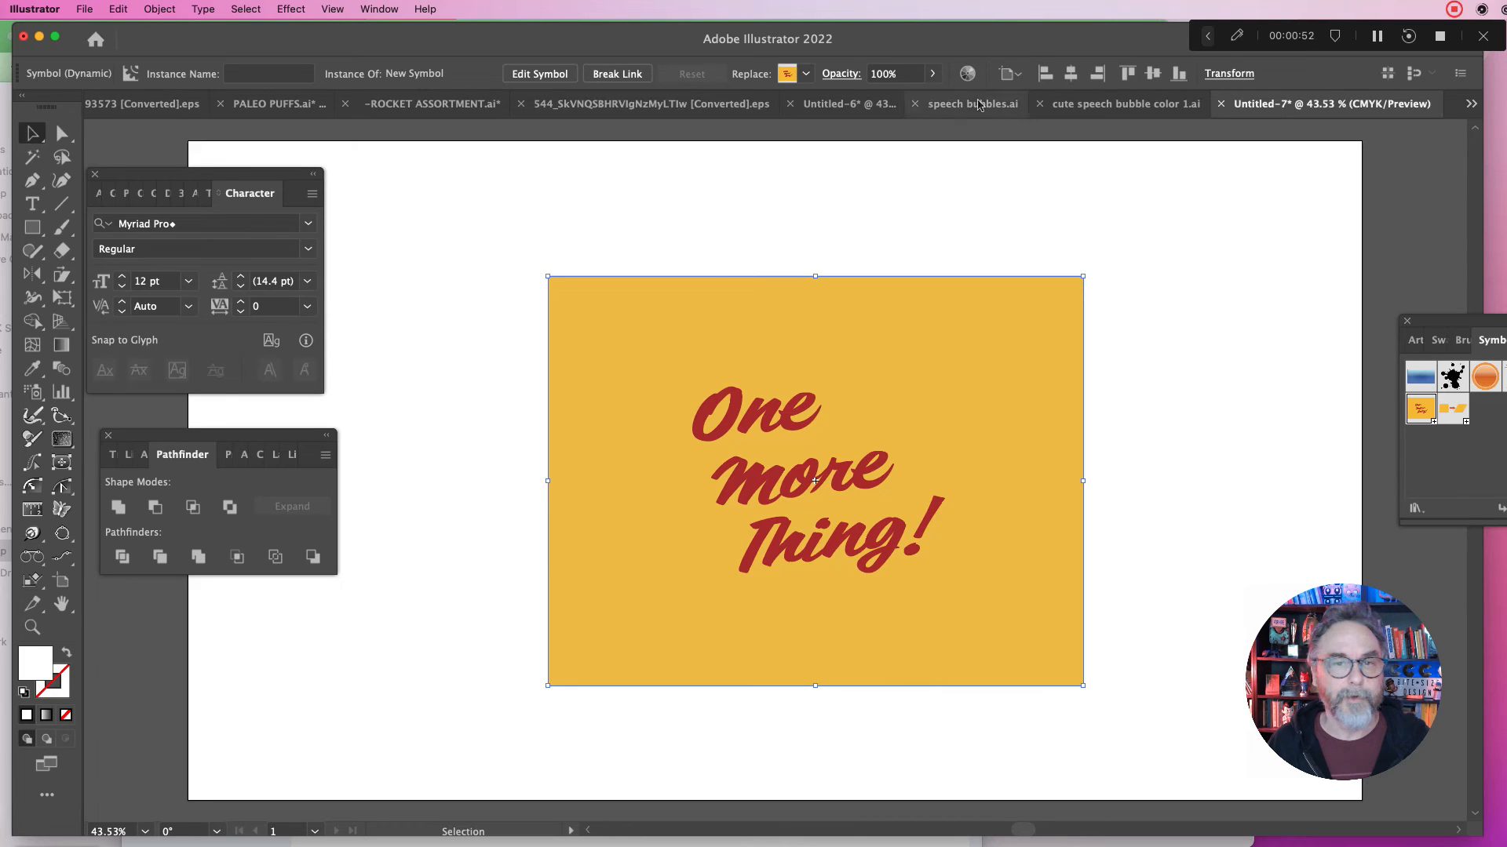
pyautogui.hotkey('shift', 'Tab')
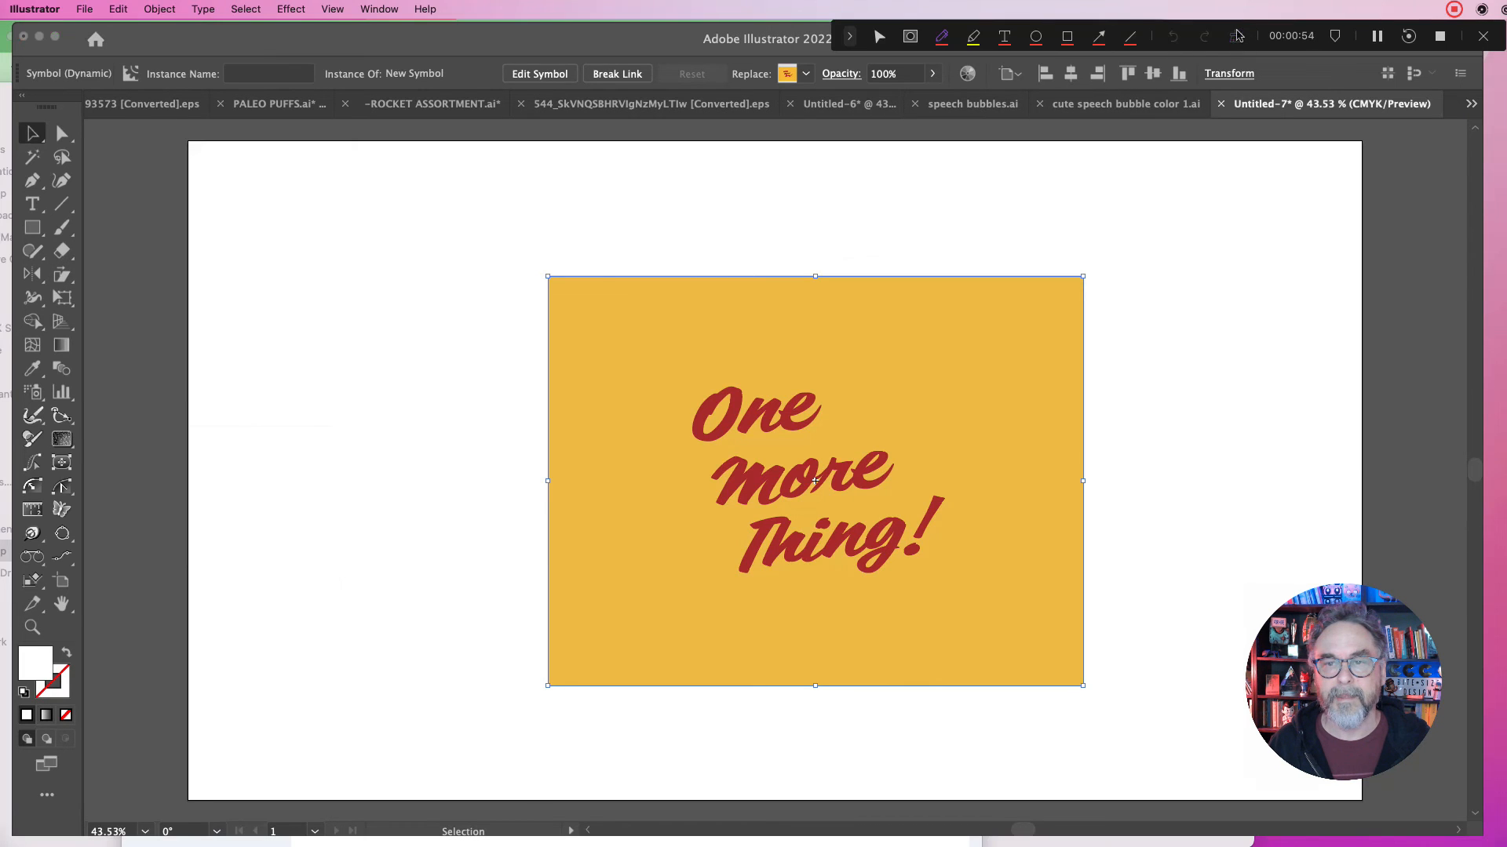
pyautogui.click(910, 36)
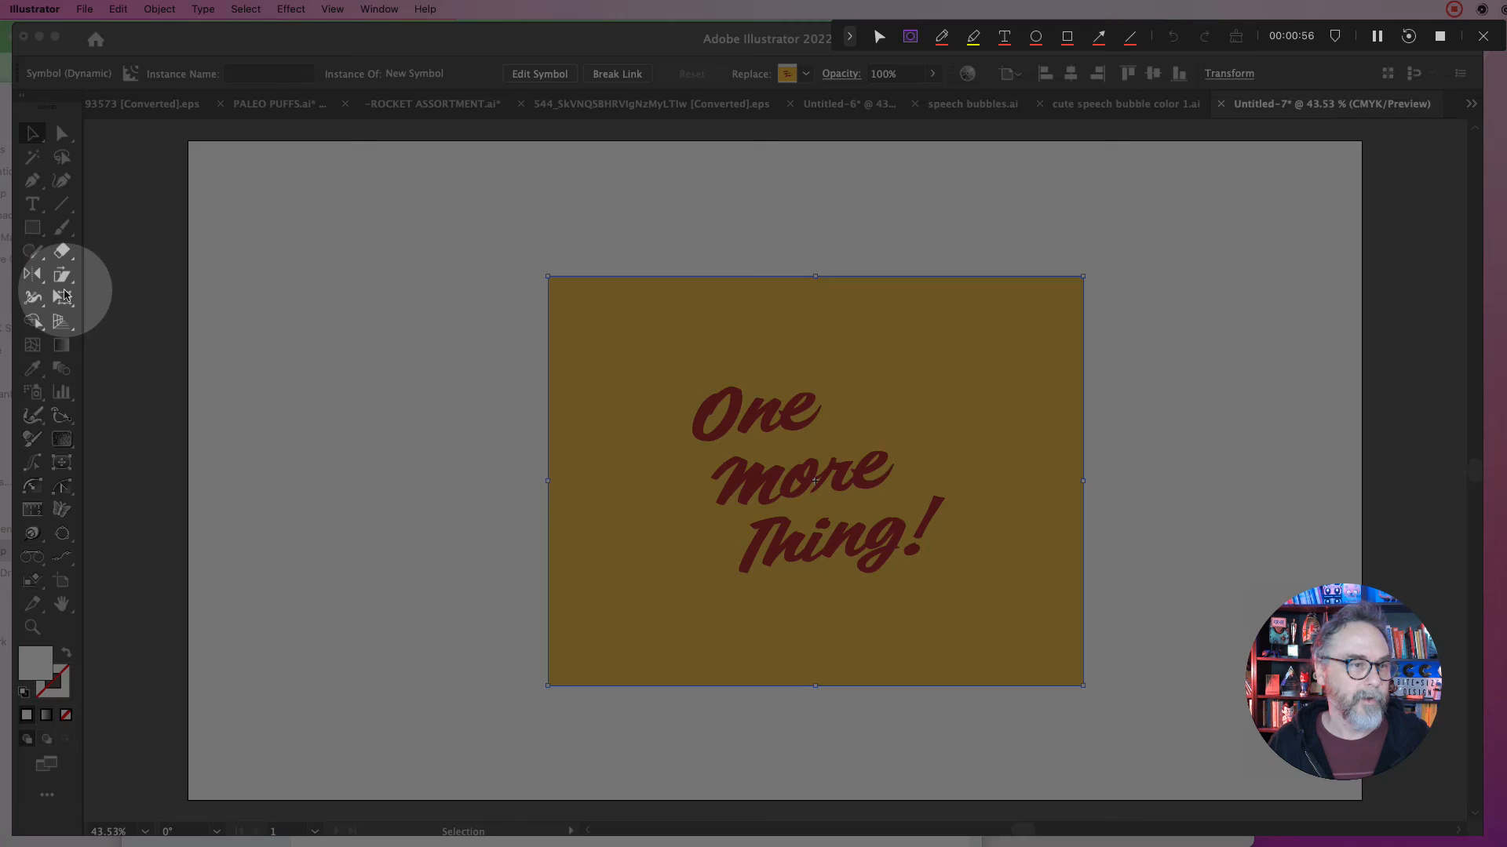
pyautogui.press('Escape')
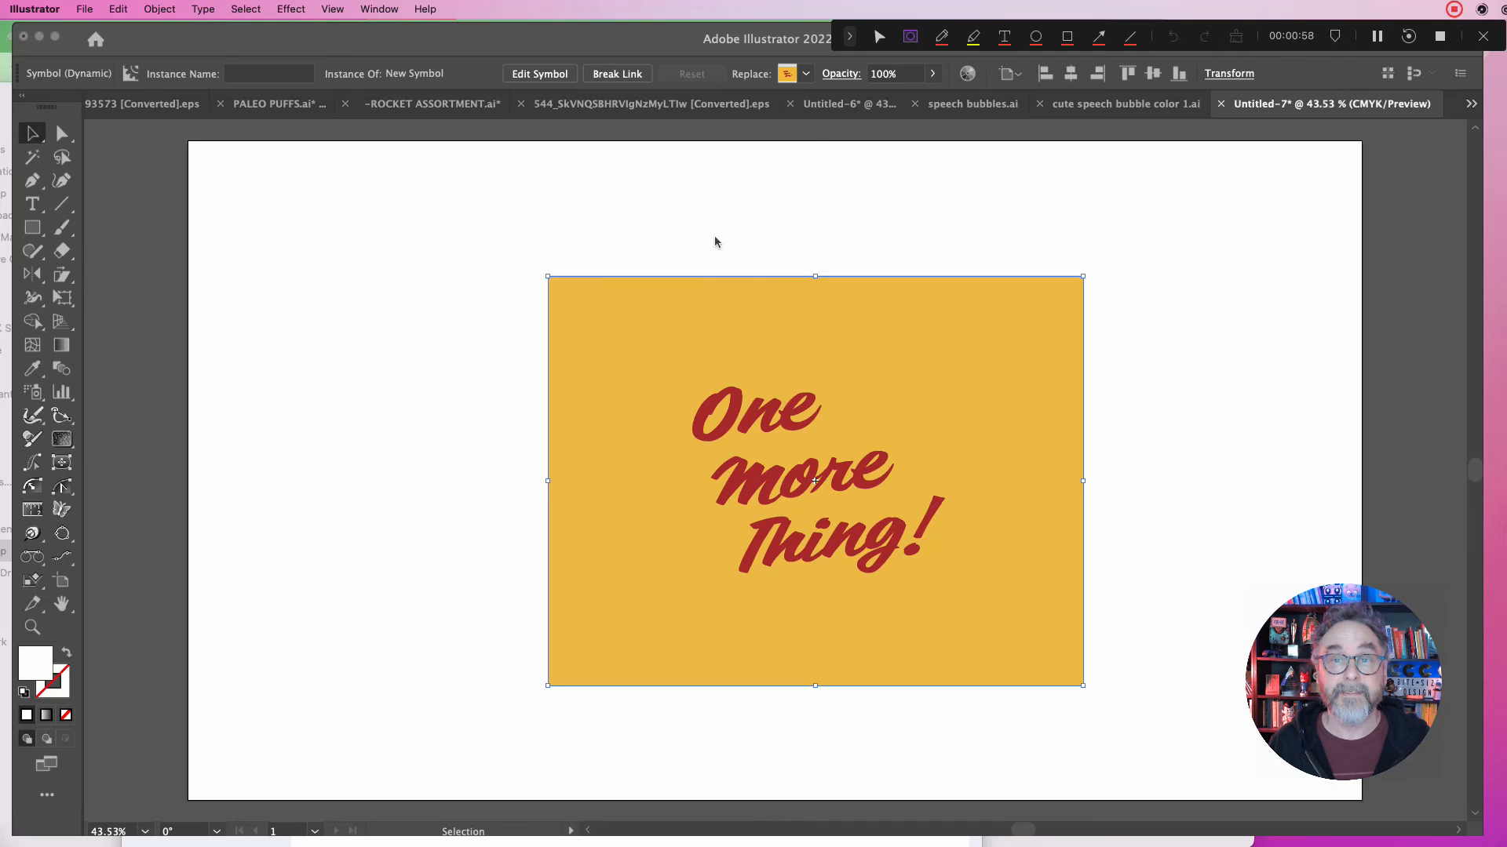
pyautogui.click(880, 37)
pyautogui.click(967, 185)
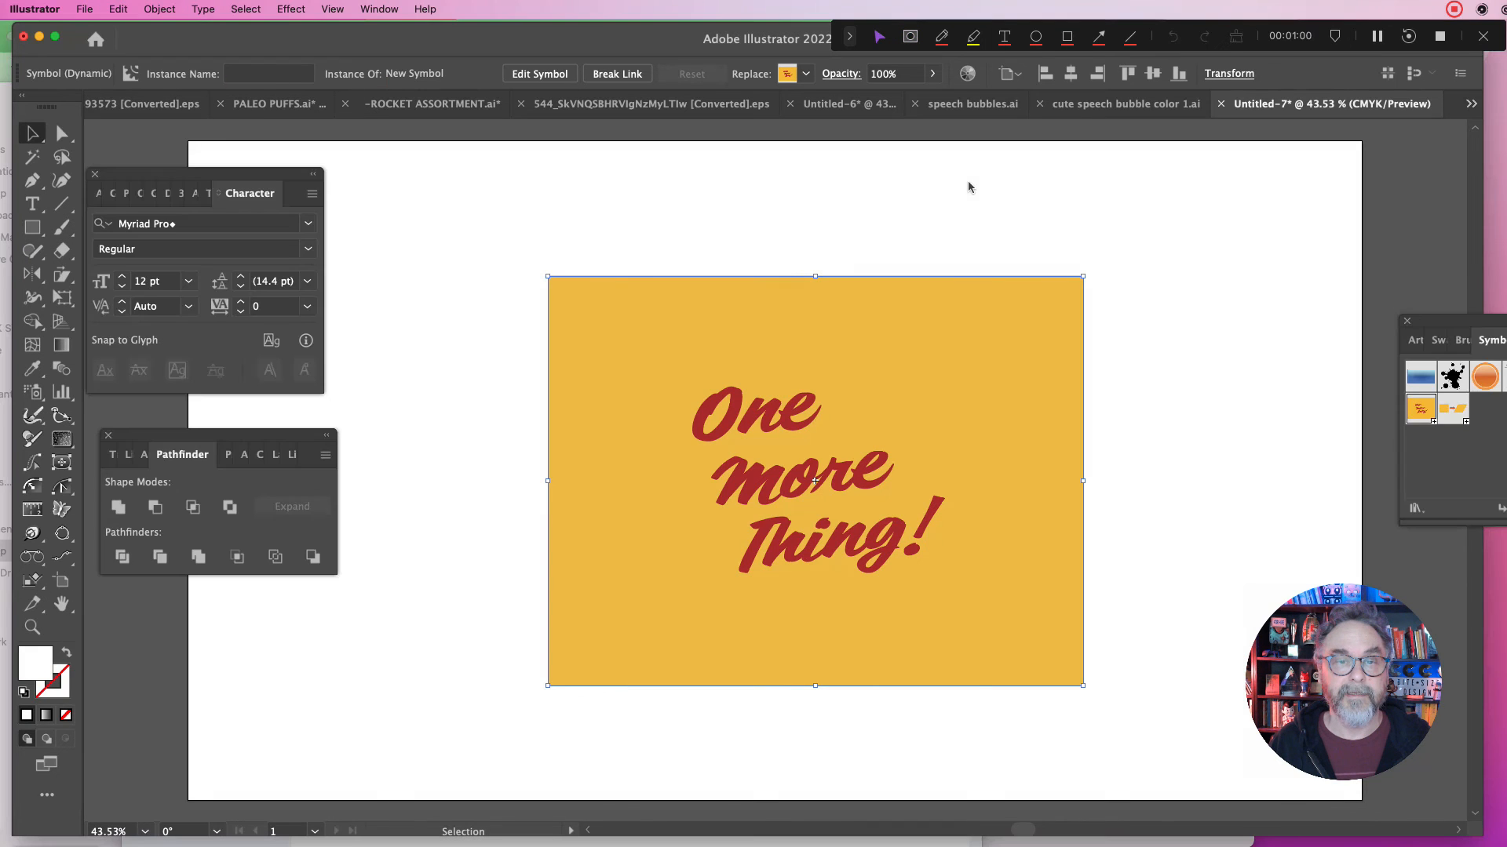
# - Open the Shear options for the "One More Thing!" symbol and preview a 217° shear angle on the horizontal axis
pyautogui.click(691, 228)
pyautogui.click(727, 334)
pyautogui.doubleClick(62, 275)
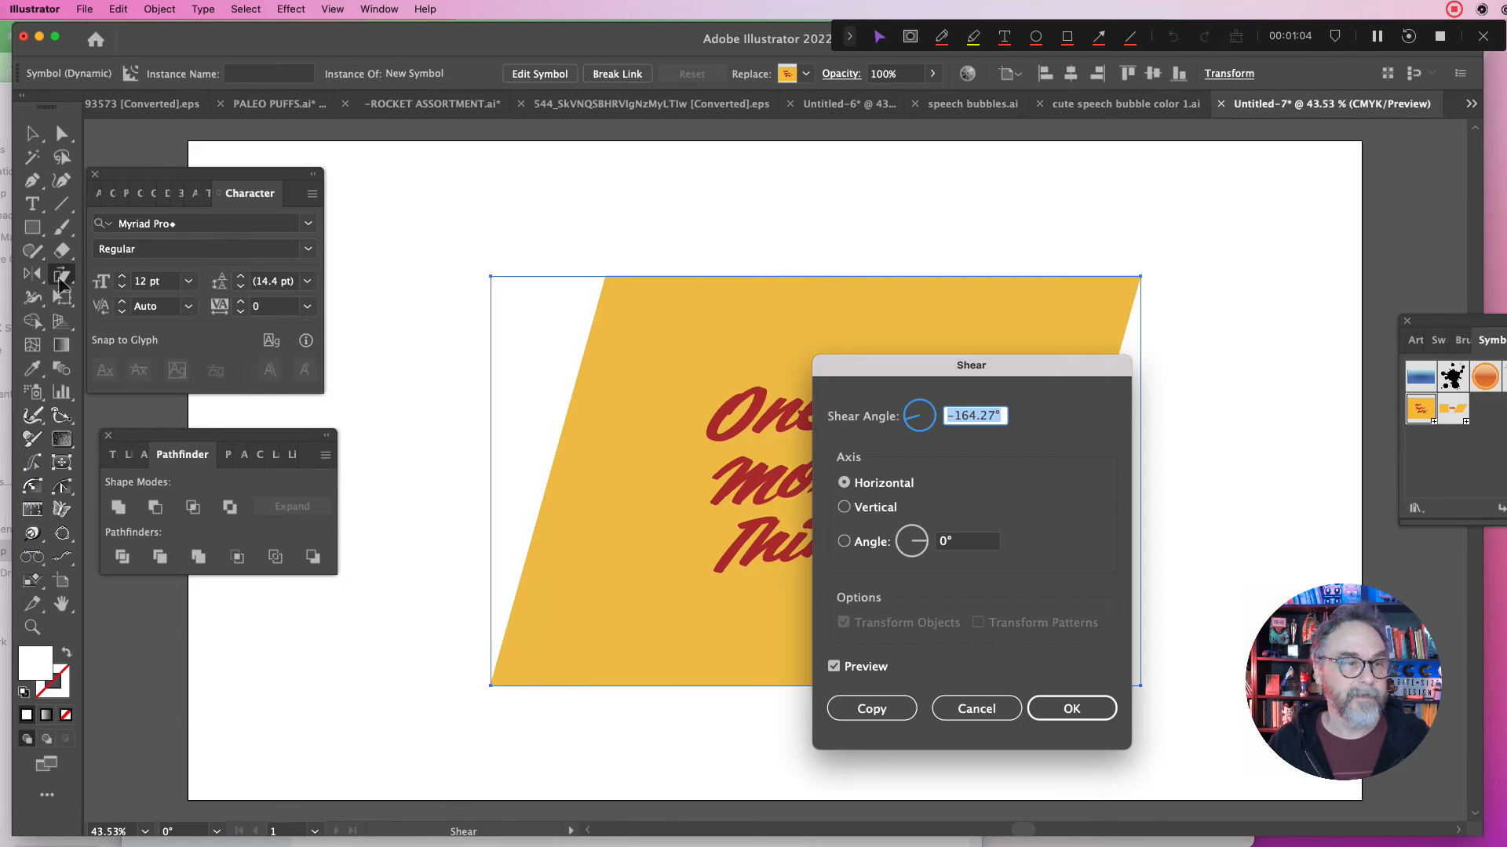
pyautogui.moveTo(977, 365); pyautogui.dragTo(1237, 200)
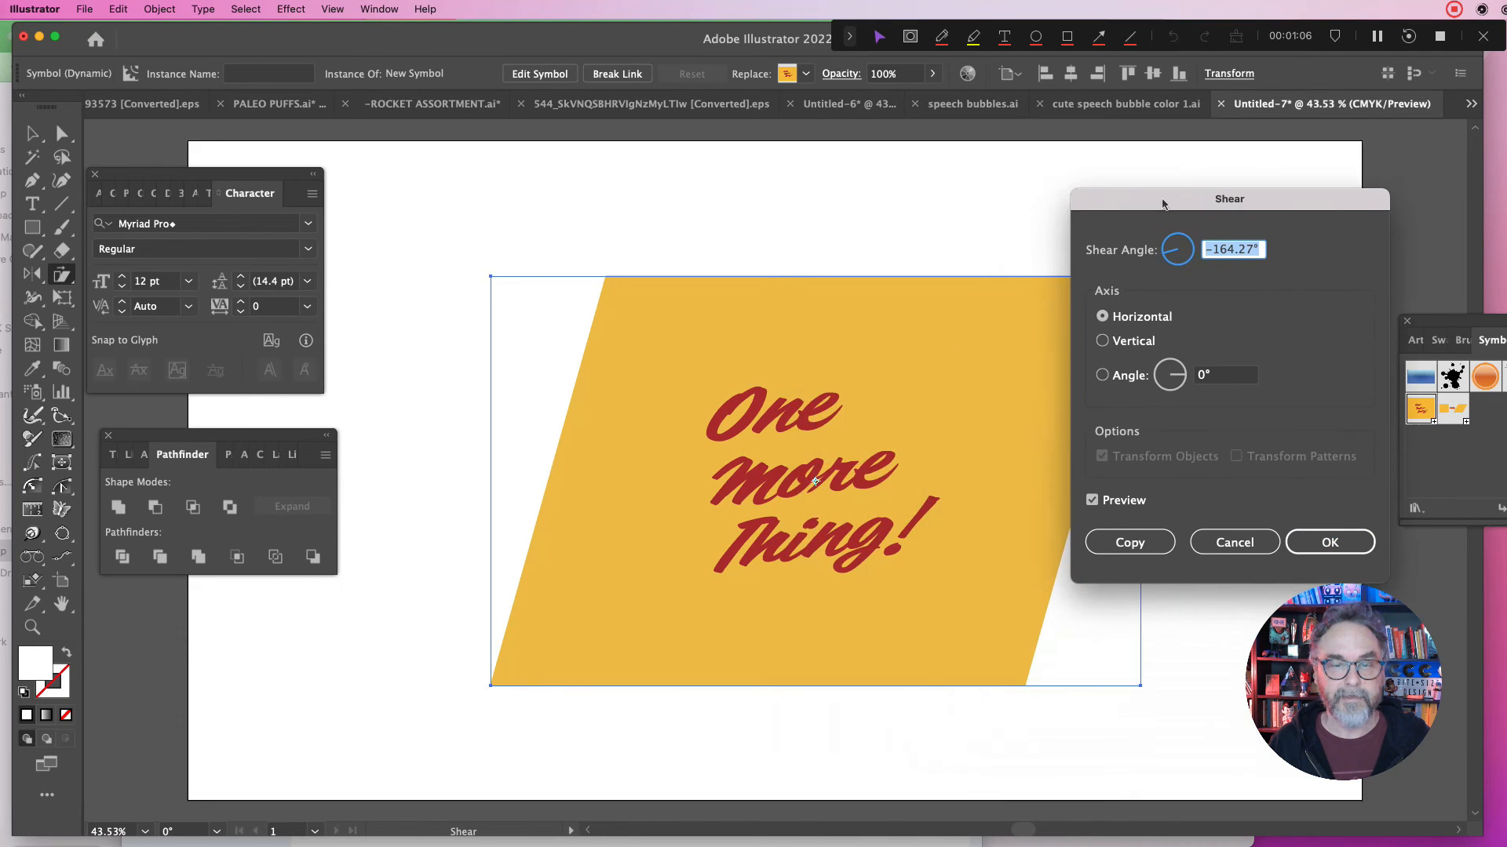
pyautogui.write('154')
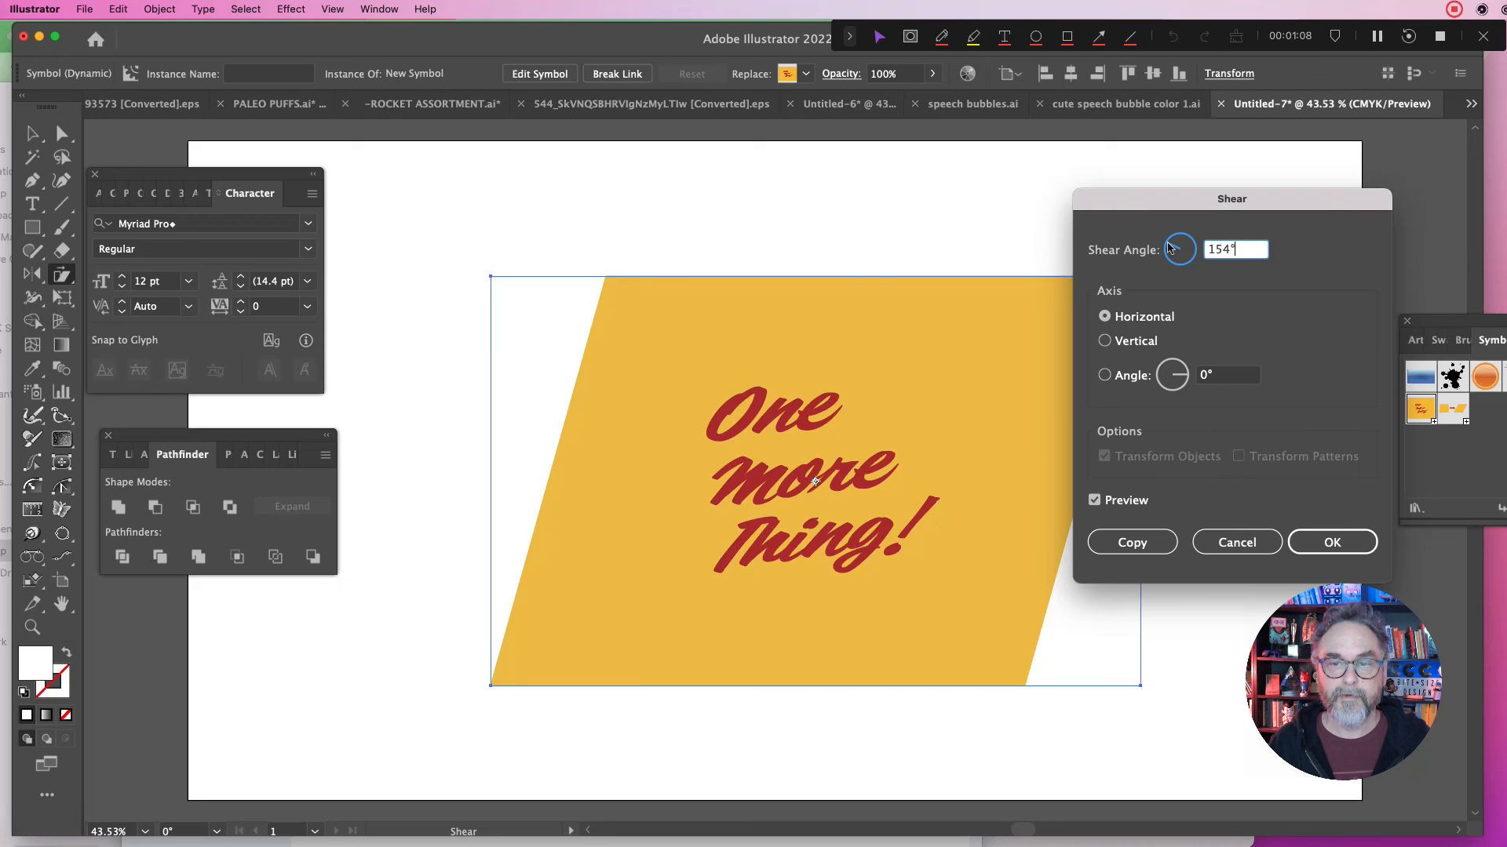
pyautogui.moveTo(1169, 252); pyautogui.dragTo(1169, 262)
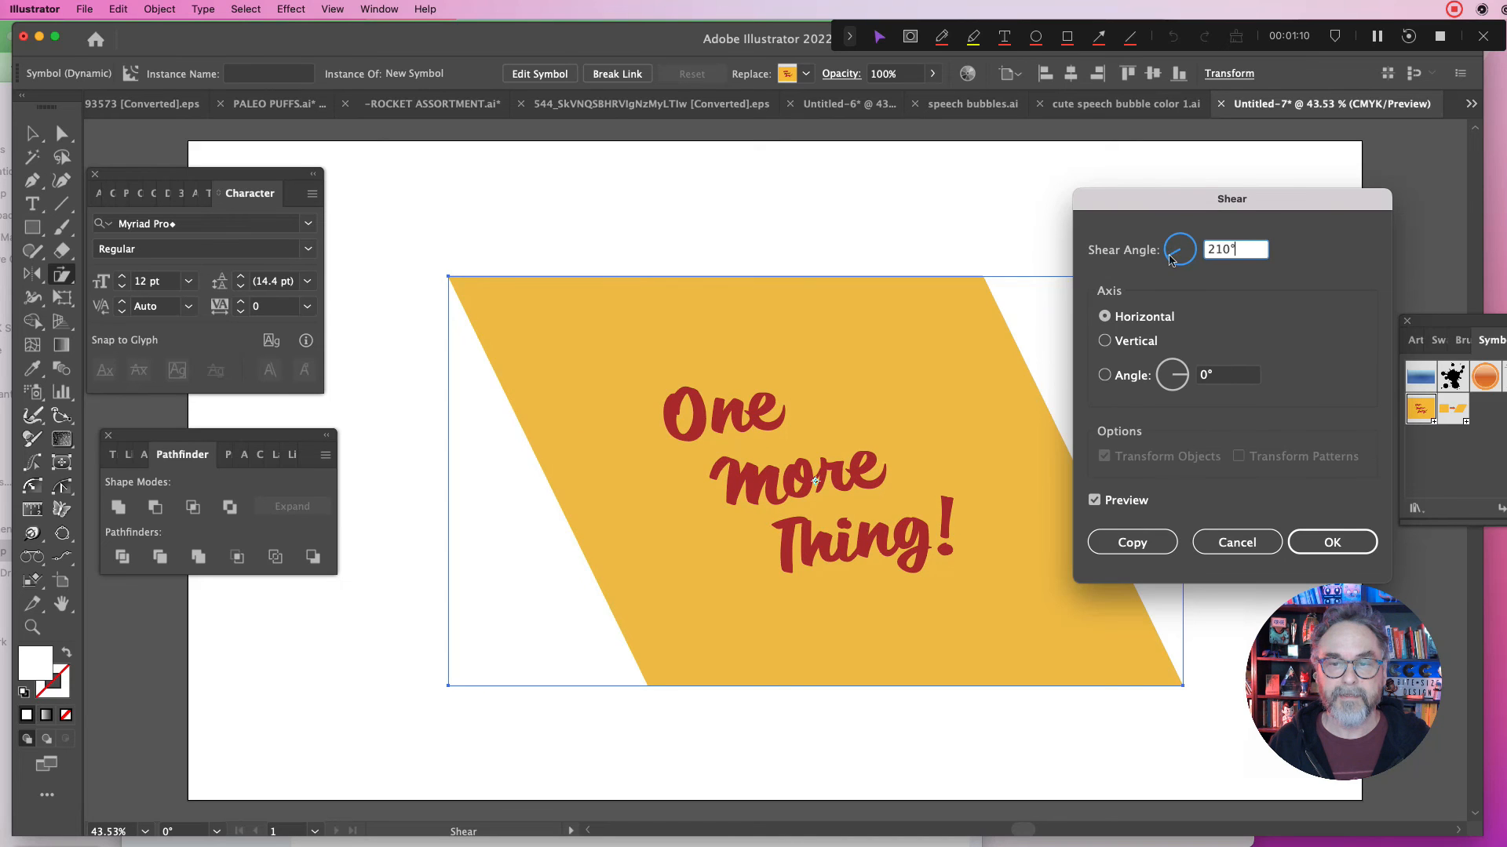
# - Try the vertical and custom-angle shear axes on the "One More Thing!" symbol
pyautogui.click(1106, 343)
pyautogui.click(1104, 316)
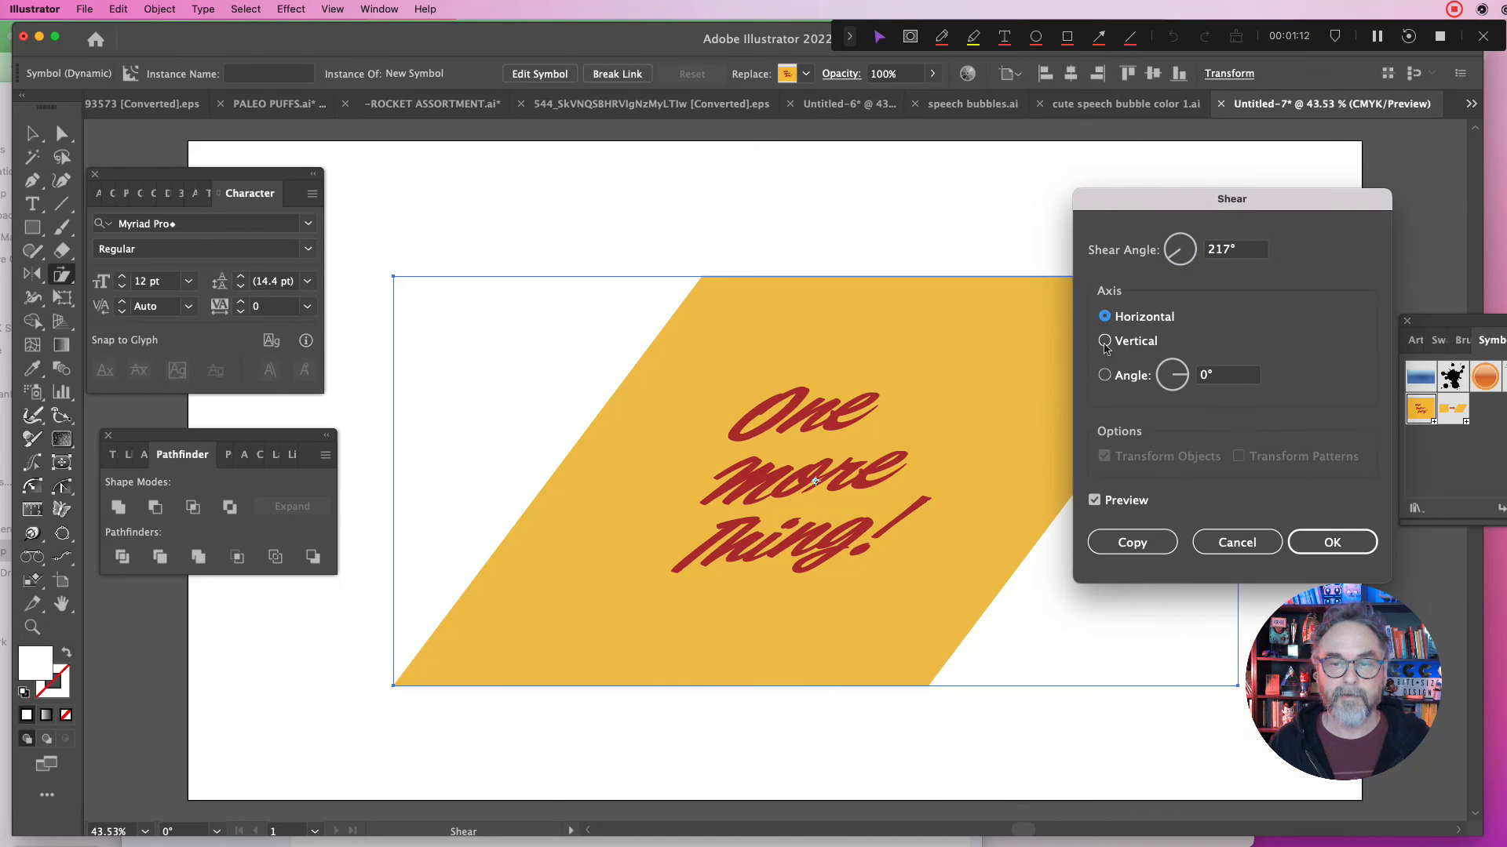
pyautogui.click(1104, 375)
pyautogui.click(1105, 341)
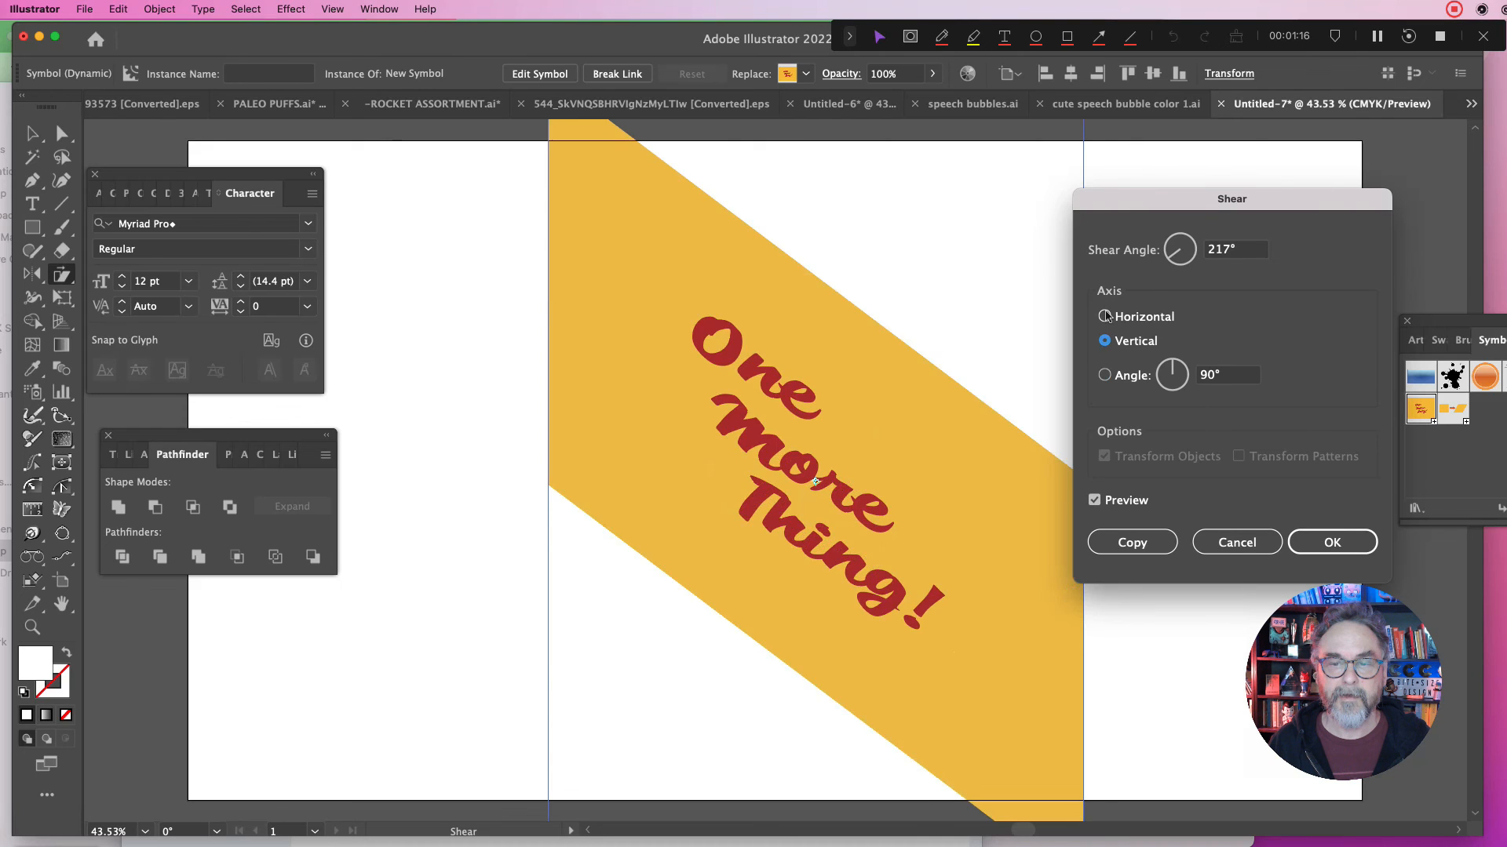
# - Shear the "One More Thing!" symbol along the horizontal axis with a shear angle of 197°
pyautogui.click(1104, 316)
pyautogui.click(1167, 258)
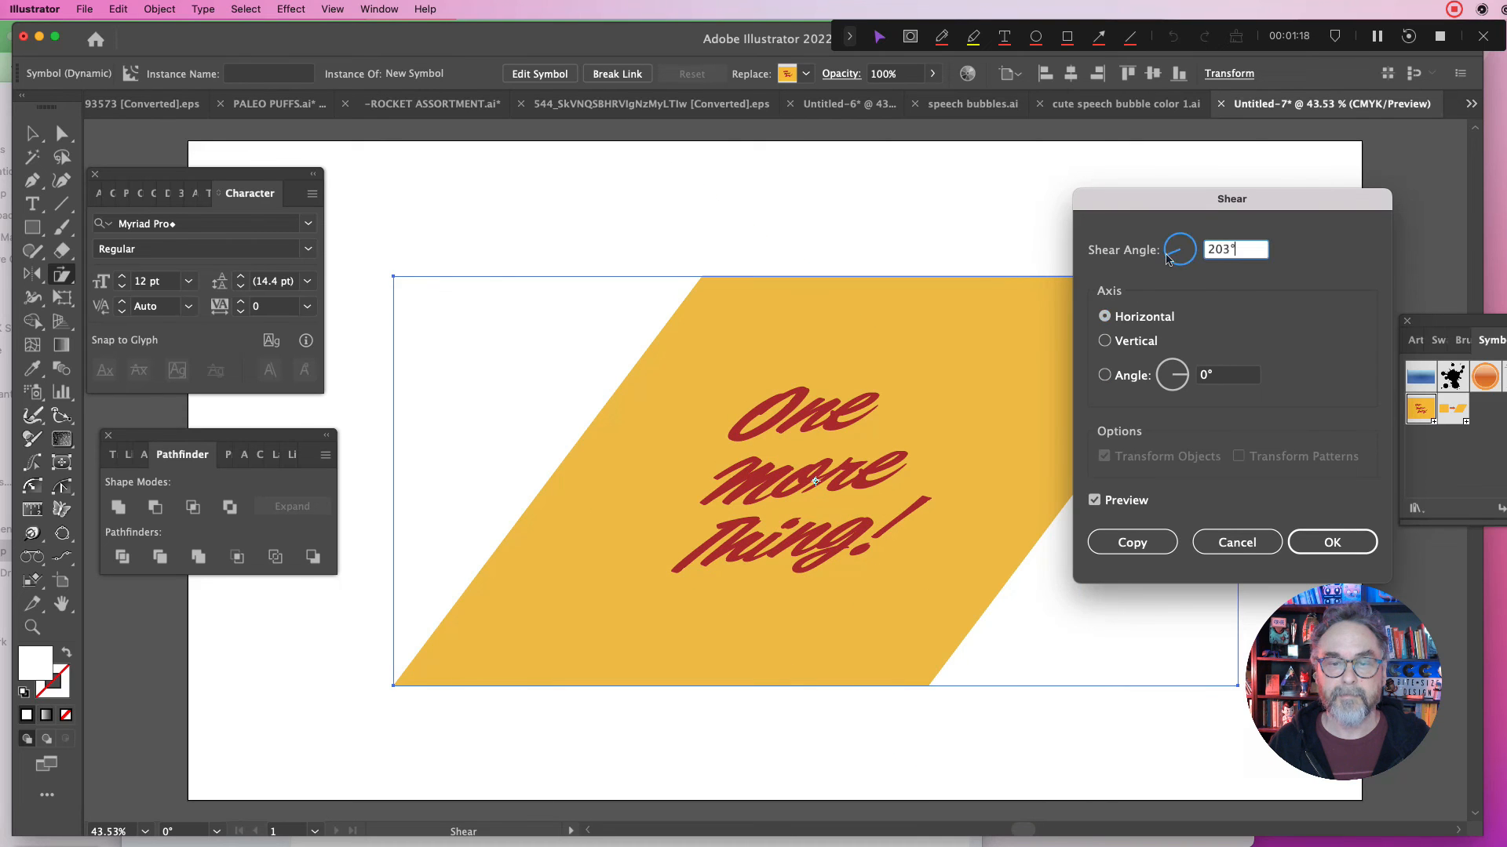
pyautogui.click(1167, 259)
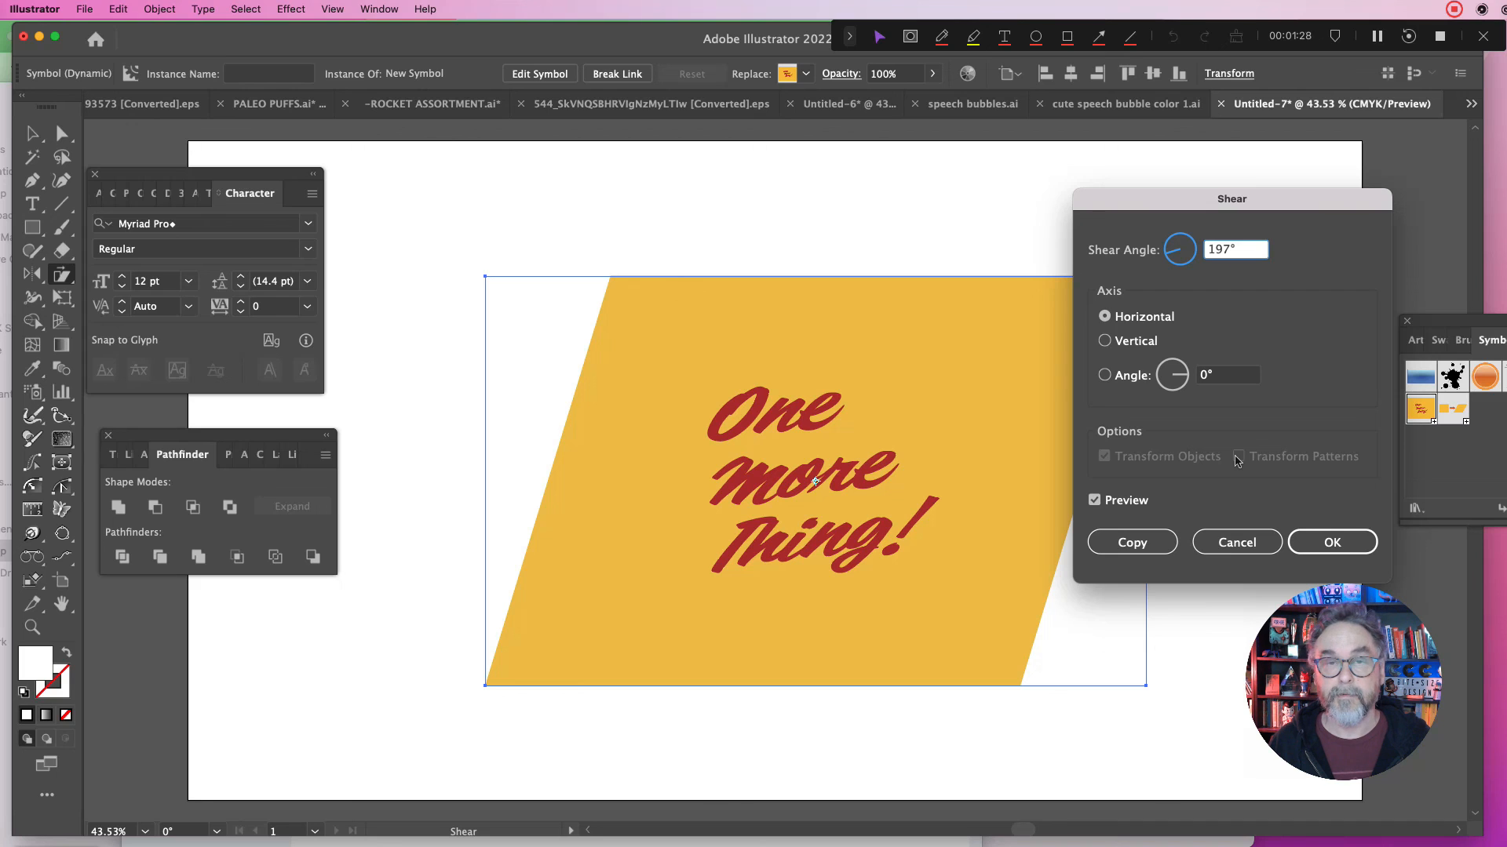
pyautogui.click(1304, 538)
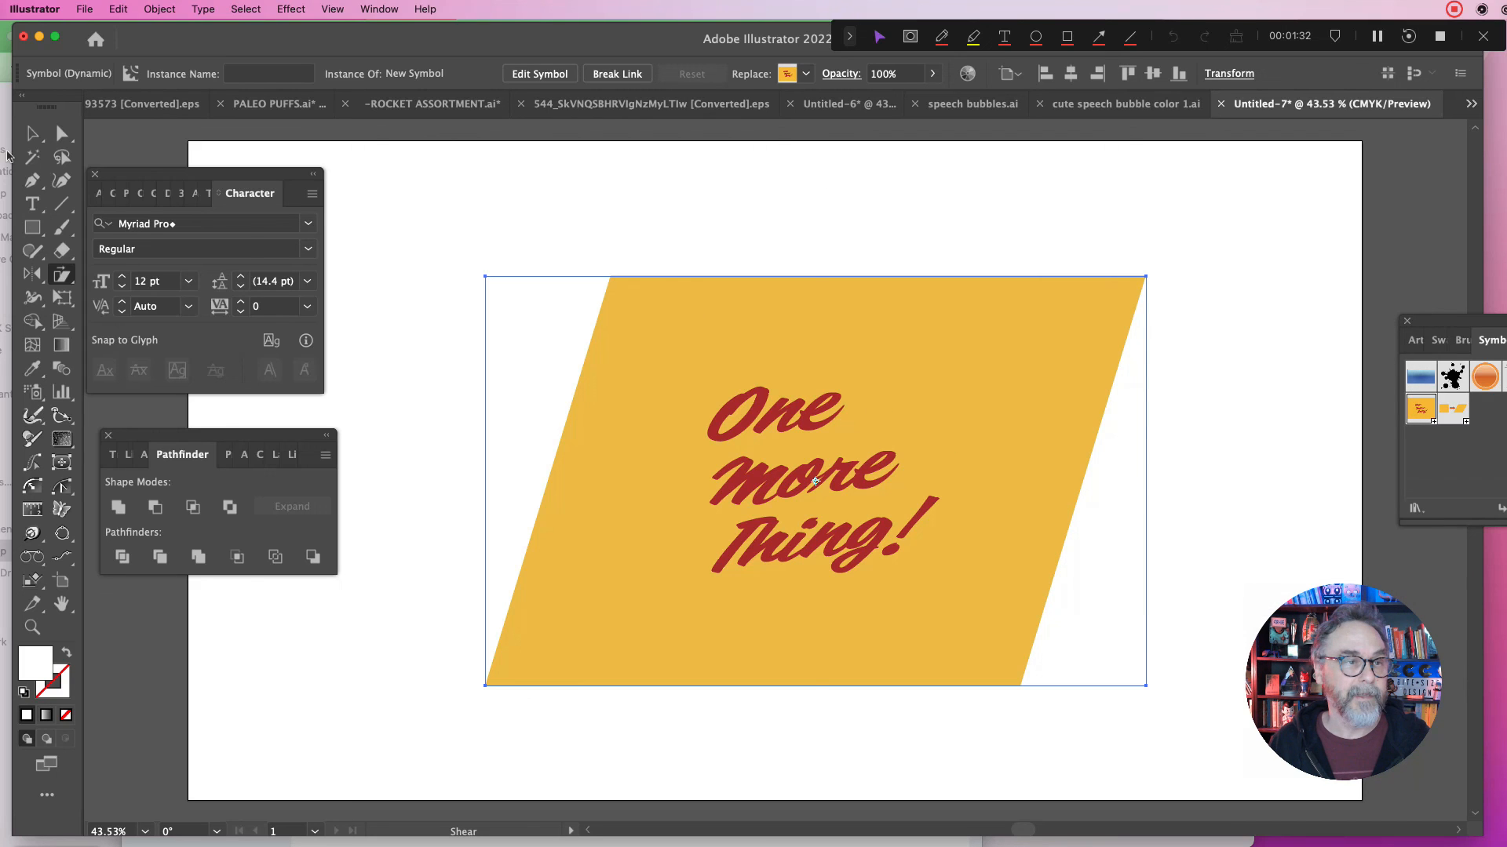
pyautogui.press('v')
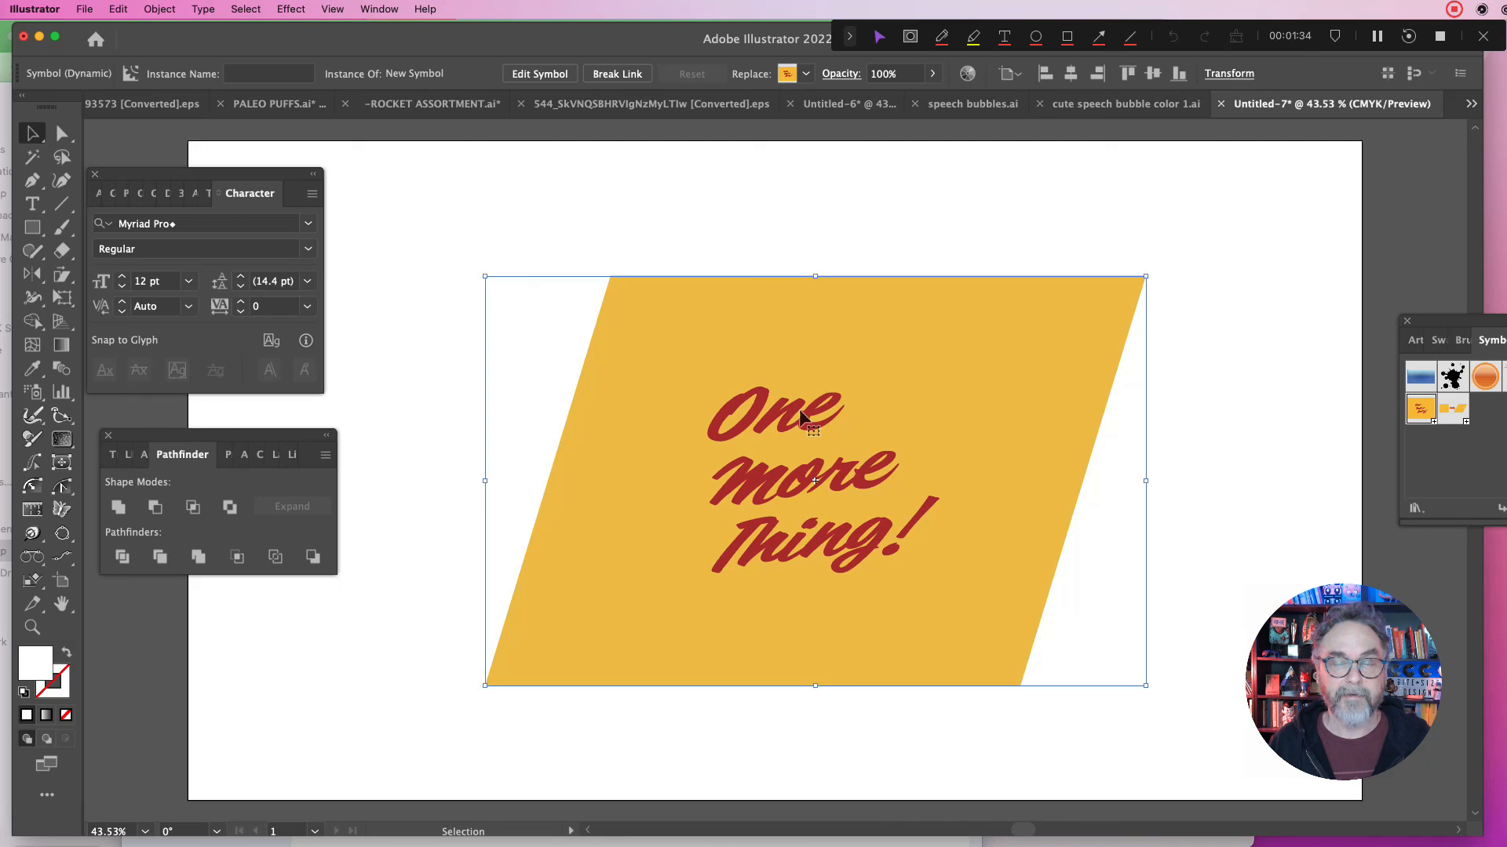